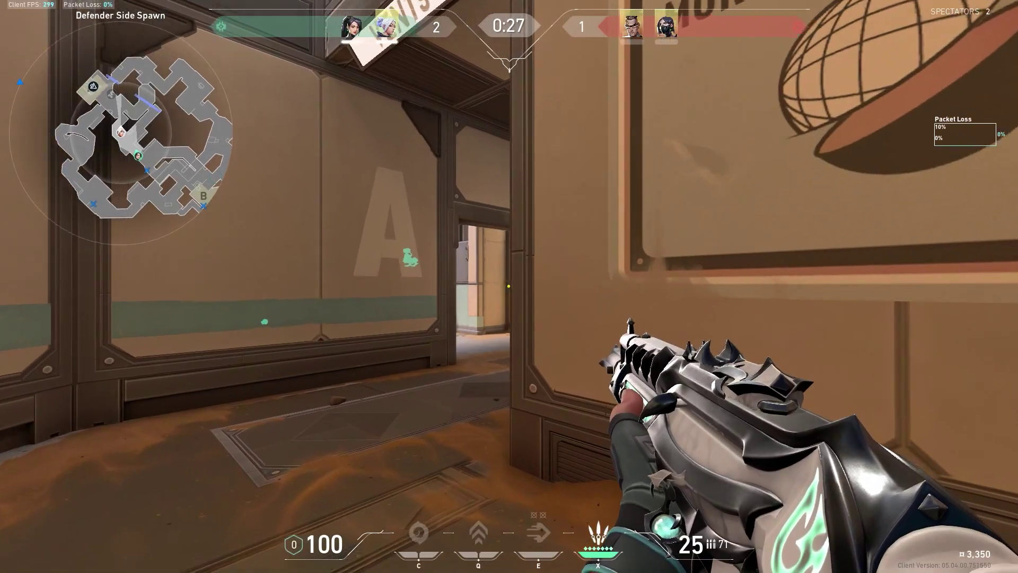
Push through the doorway to A site and shoot the remaining enemies to win the round
key(w)
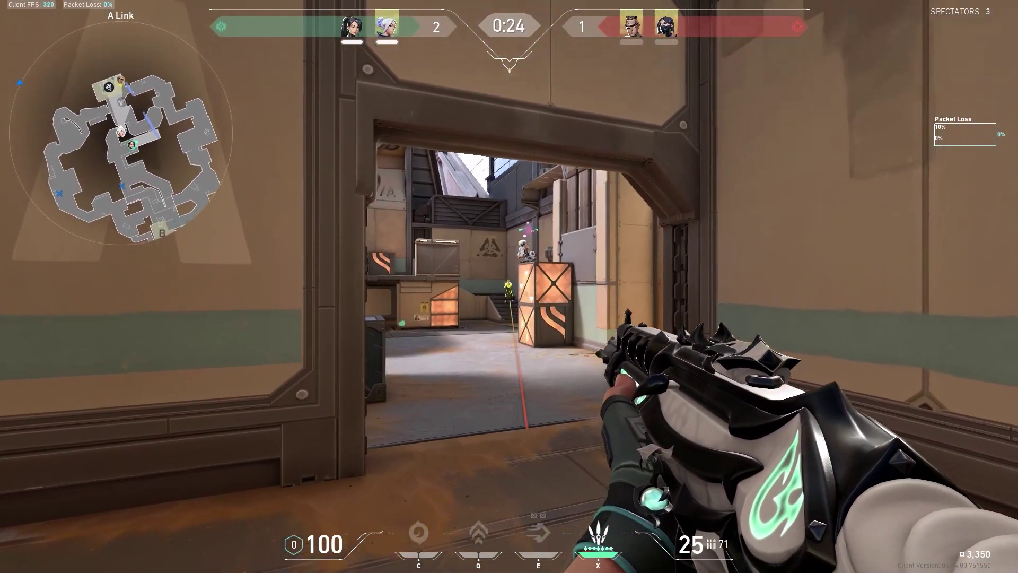
click(509, 287)
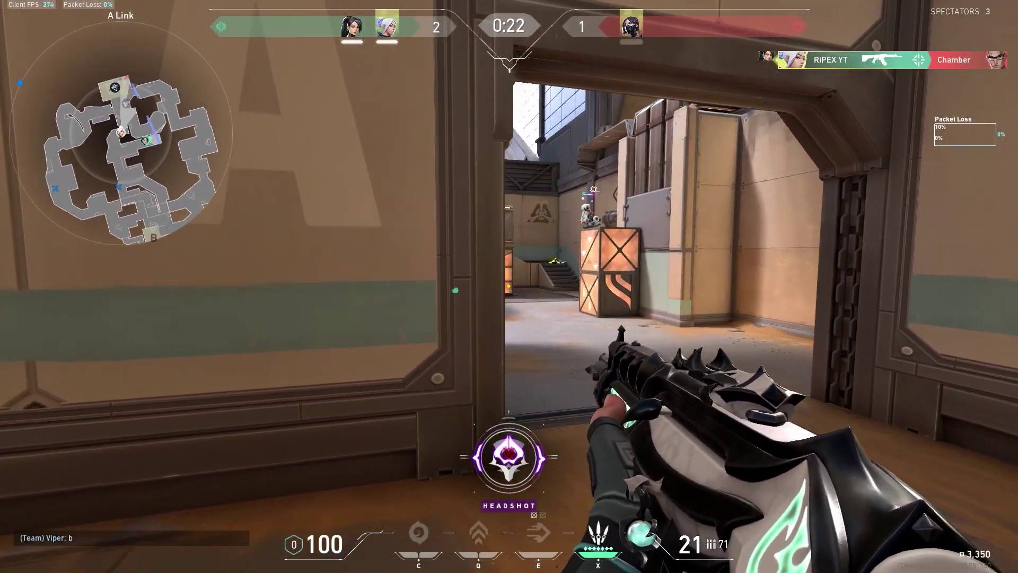
click(509, 286)
click(509, 286)
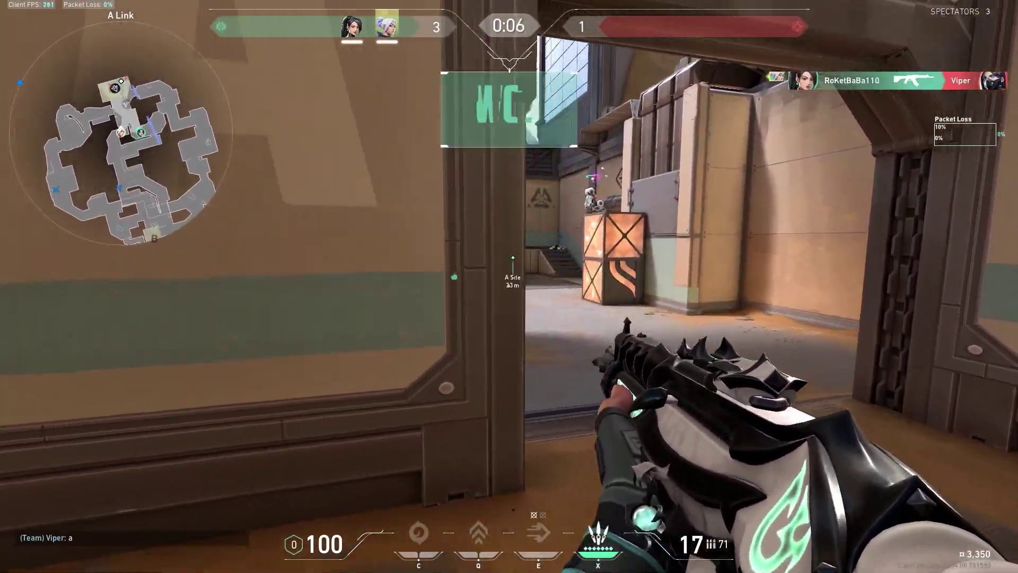
click(509, 287)
Switch to the knife, walk past the crate toward the stairs, then swap back to the rifle
key(Tab)
scroll(509, 286, up, 1)
key(y)
key(w)
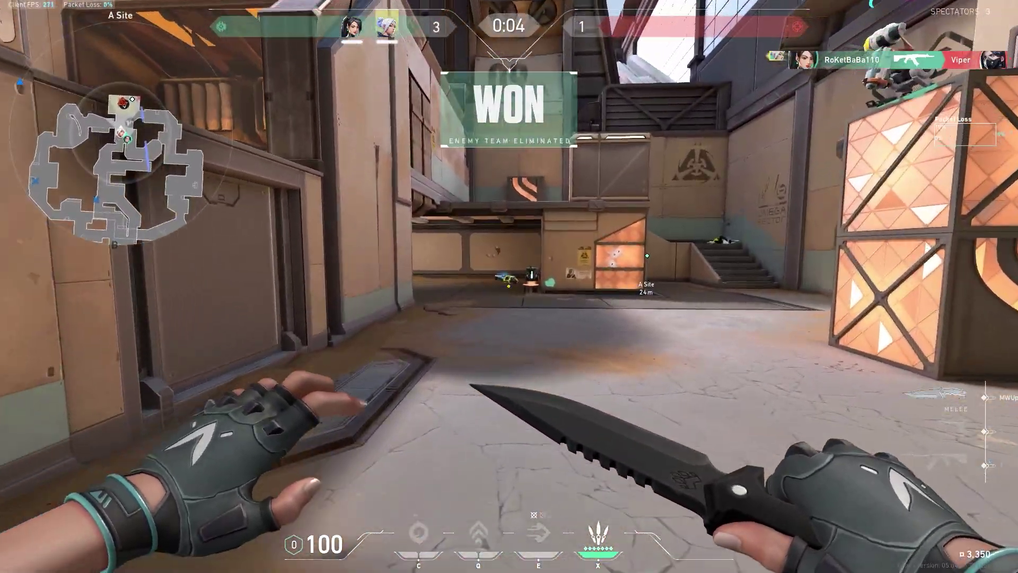
key(w)
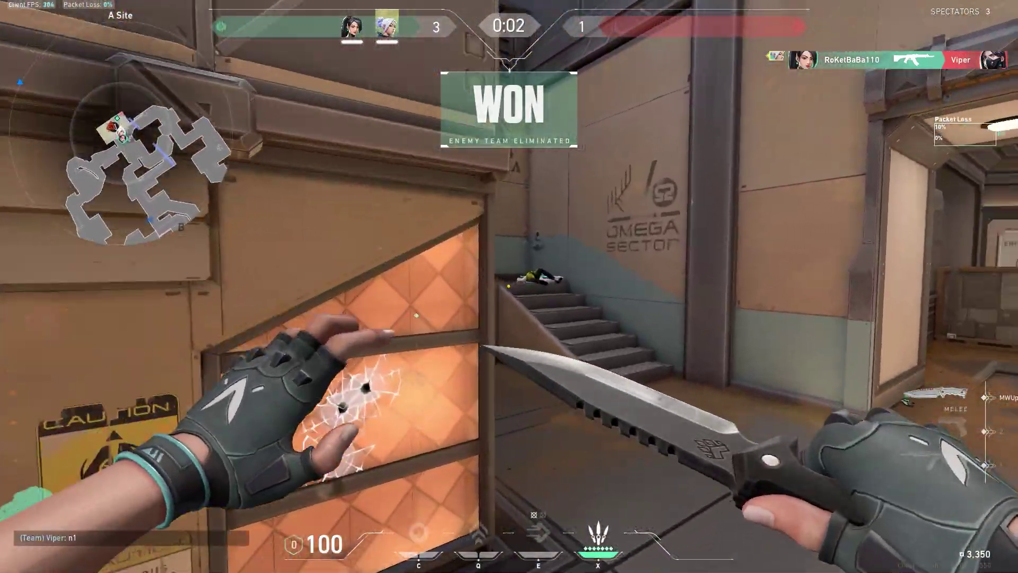
key(1)
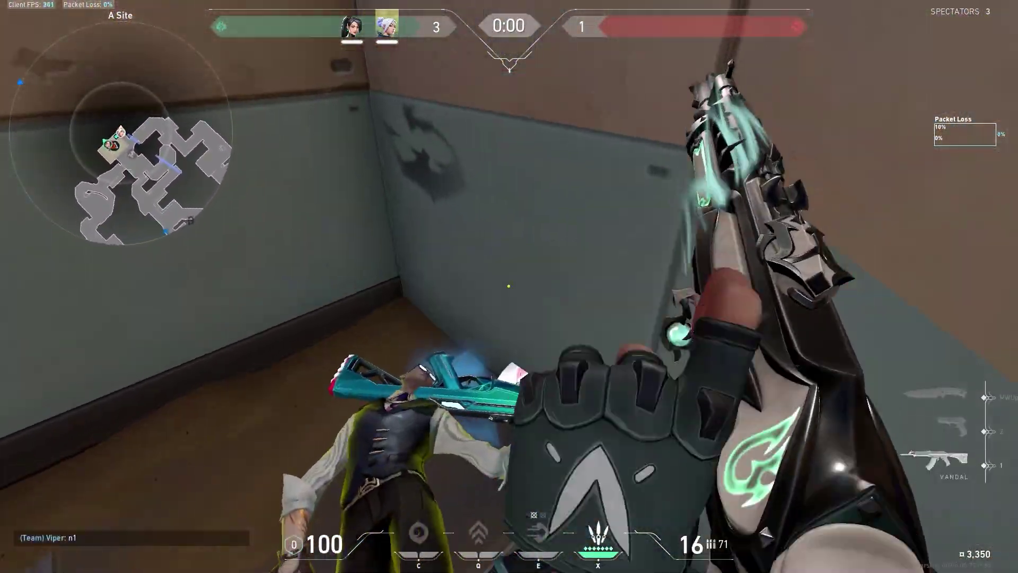
key(f)
key(e)
Buy Heavy Shields and Cloudburst in the buy menu, then move out of spawn
key(b)
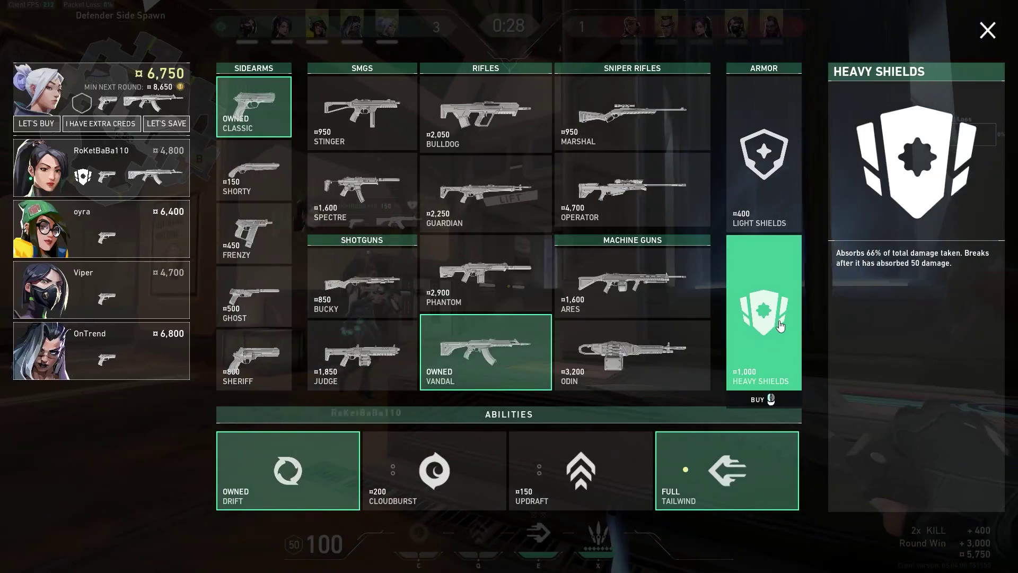
click(767, 371)
click(472, 466)
key(b)
key(w)
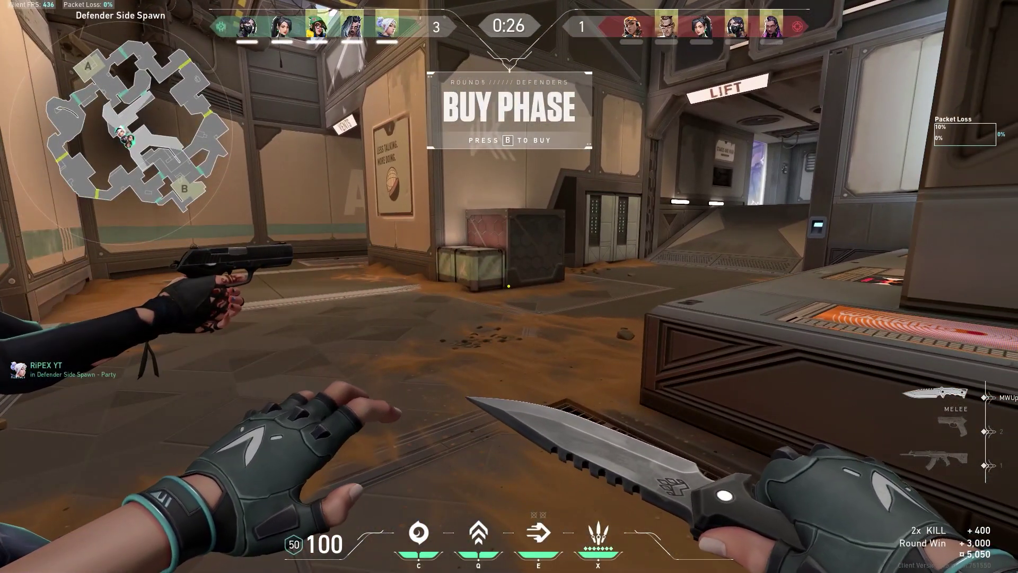
key(d)
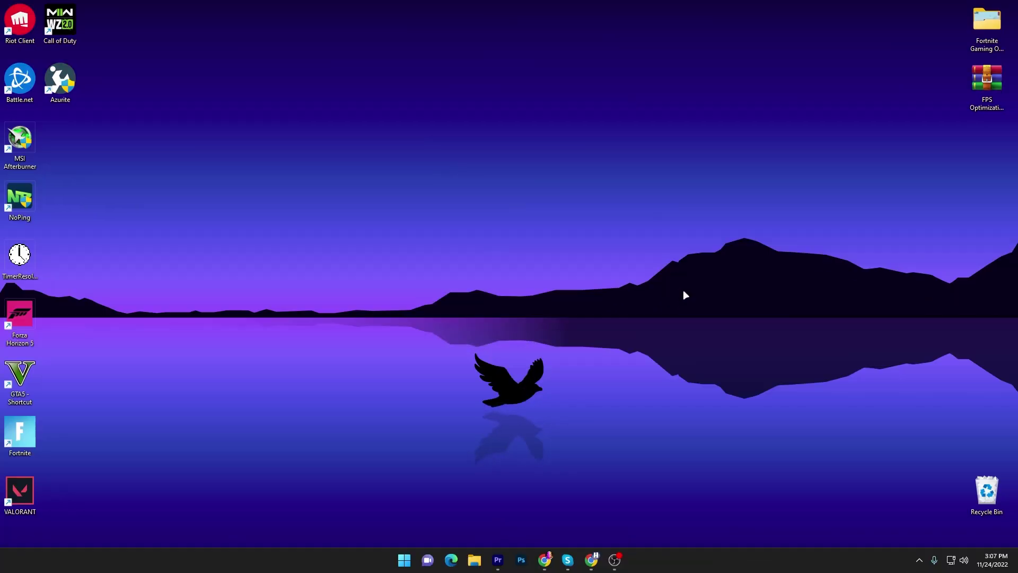
Open FPS Optimization Pack.rar, drag its folder onto the desktop, and close WinRAR
drag(986, 84, 597, 116)
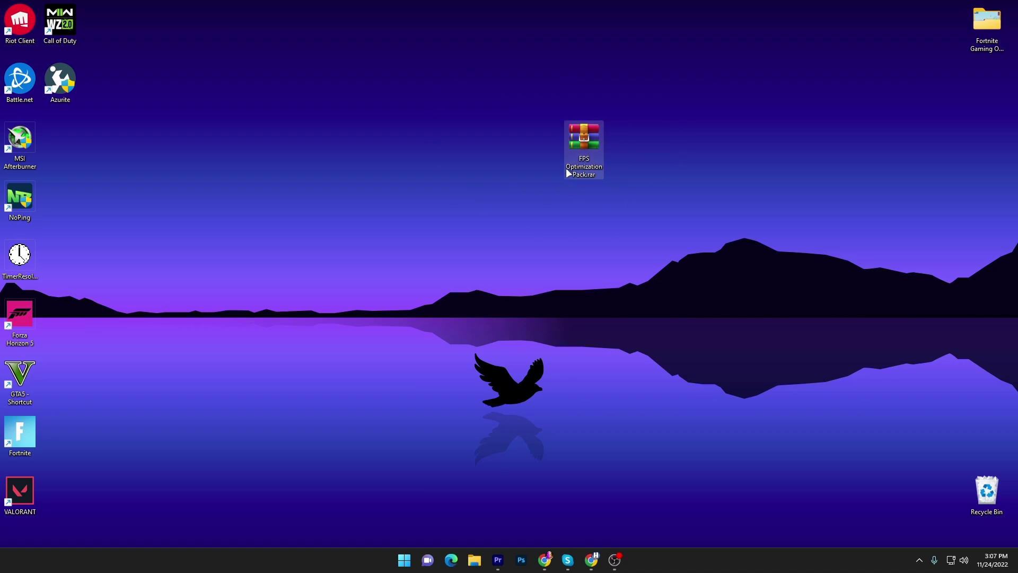
double_click(581, 145)
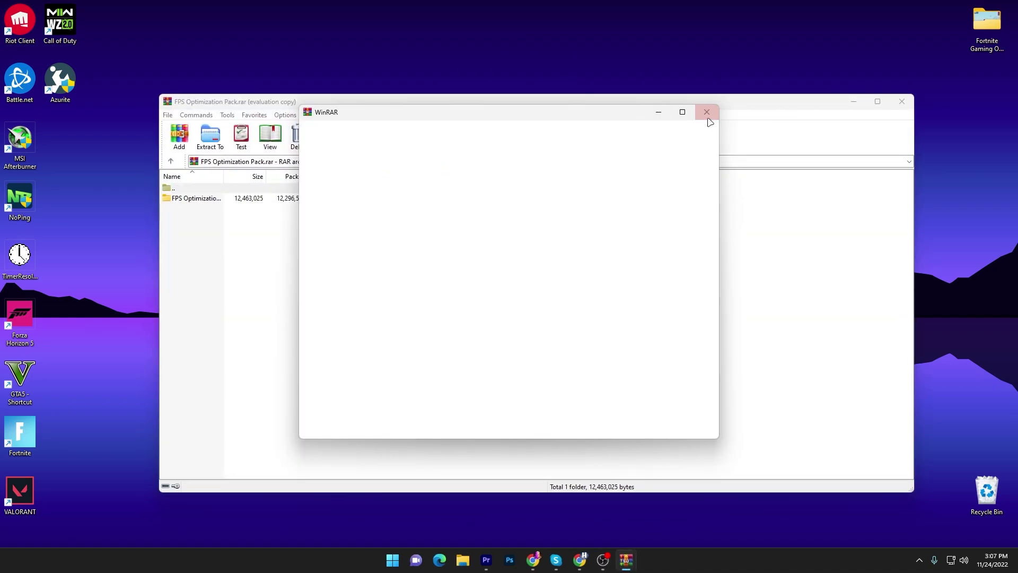
click(706, 112)
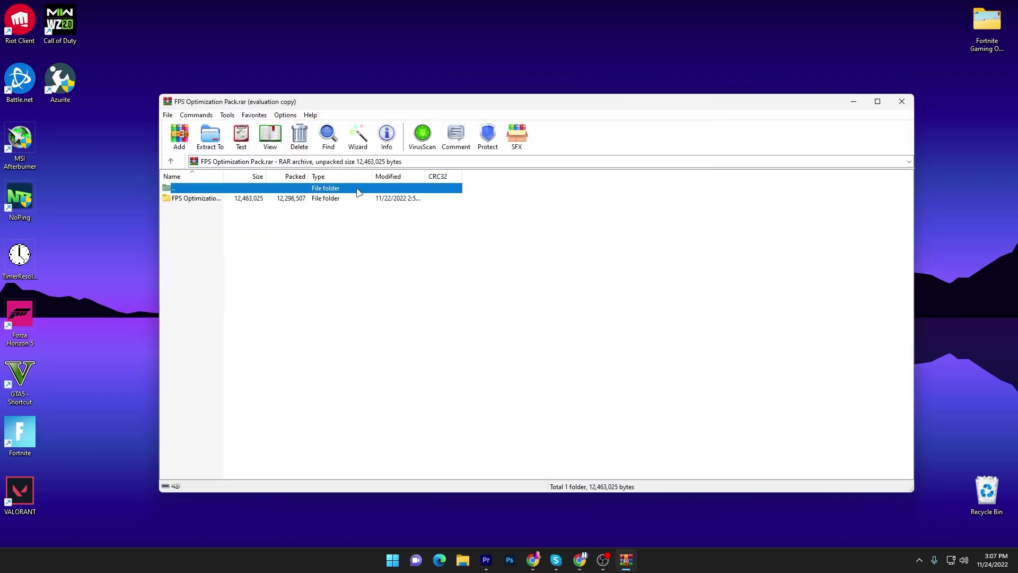
drag(180, 200, 545, 145)
click(901, 101)
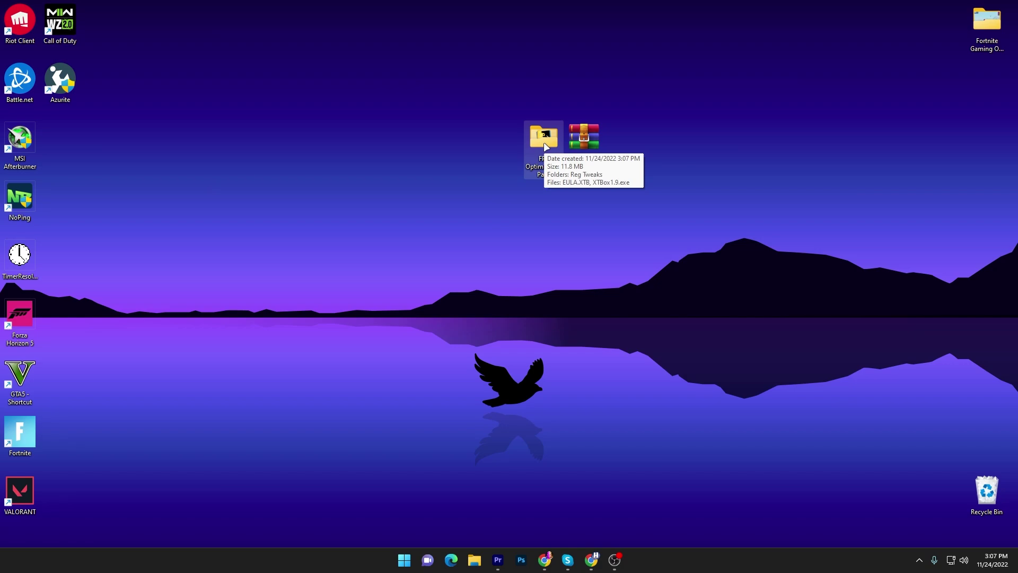
Open the FPS Optimization Pack desktop folder, then its Reg Tweaks subfolder
double_click(543, 137)
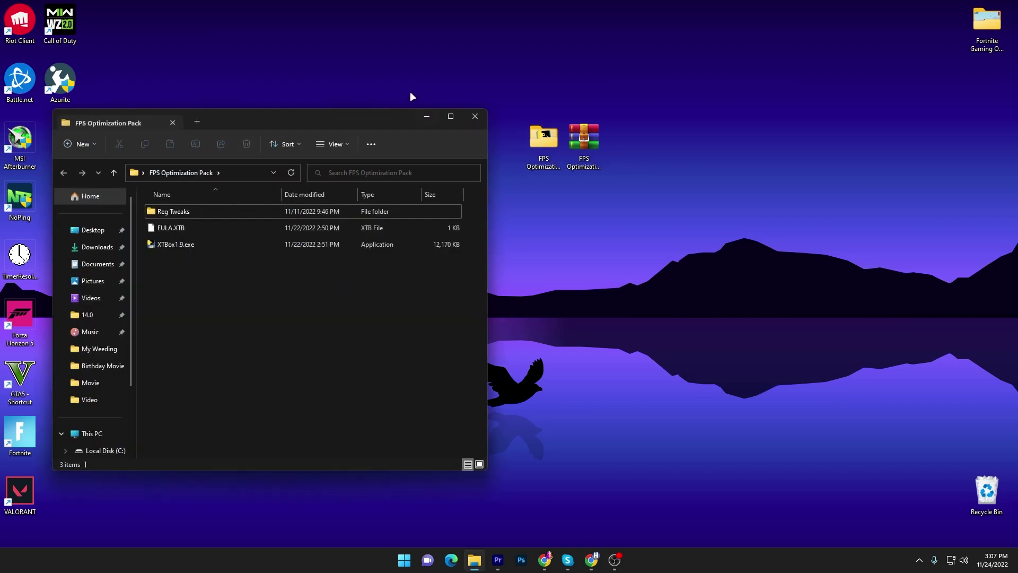
drag(331, 116, 430, 97)
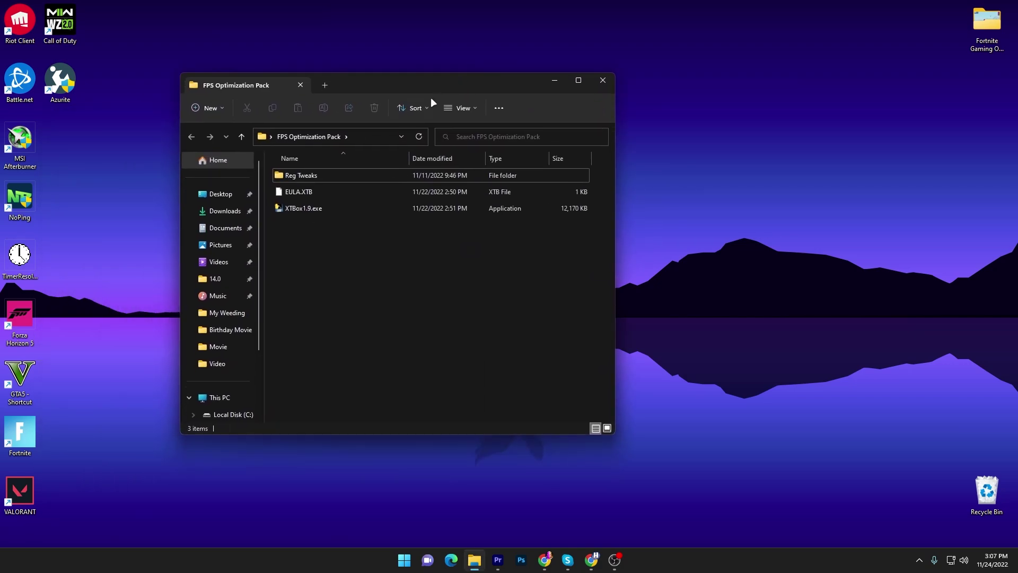
click(320, 181)
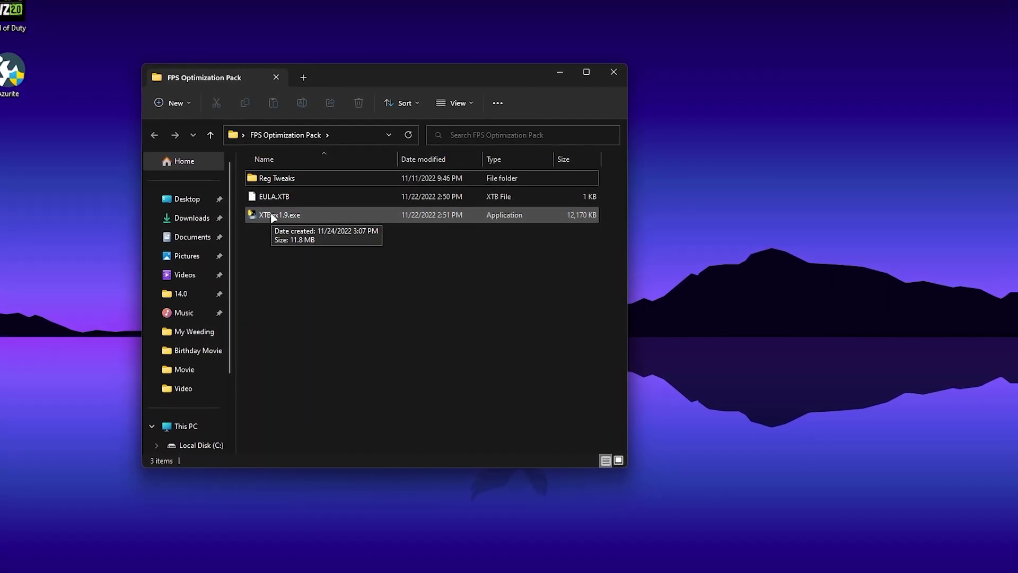
double_click(268, 181)
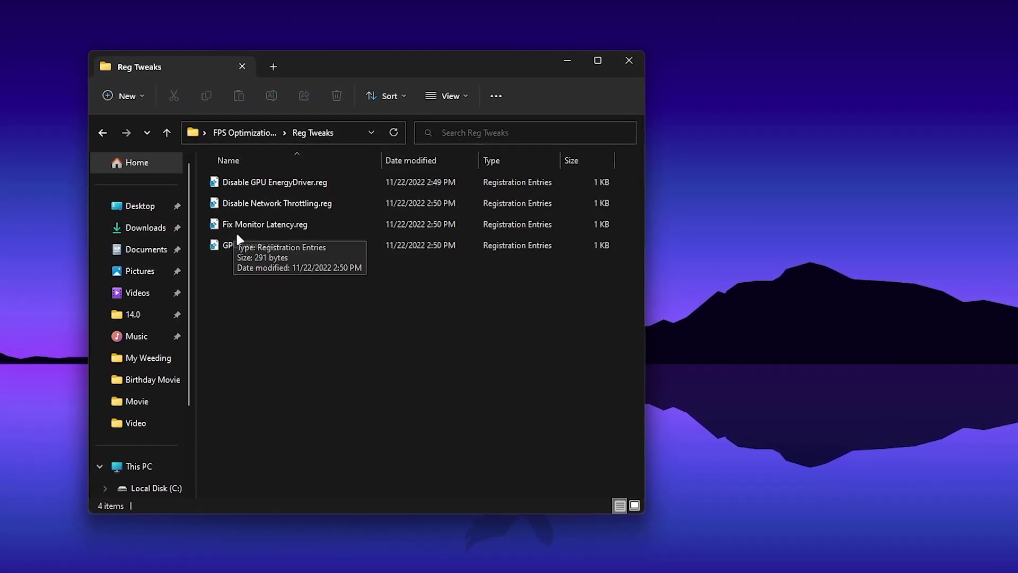
Merge Disable GPU EnergyDriver.reg and Disable Network Throttling.reg into the registry
double_click(276, 184)
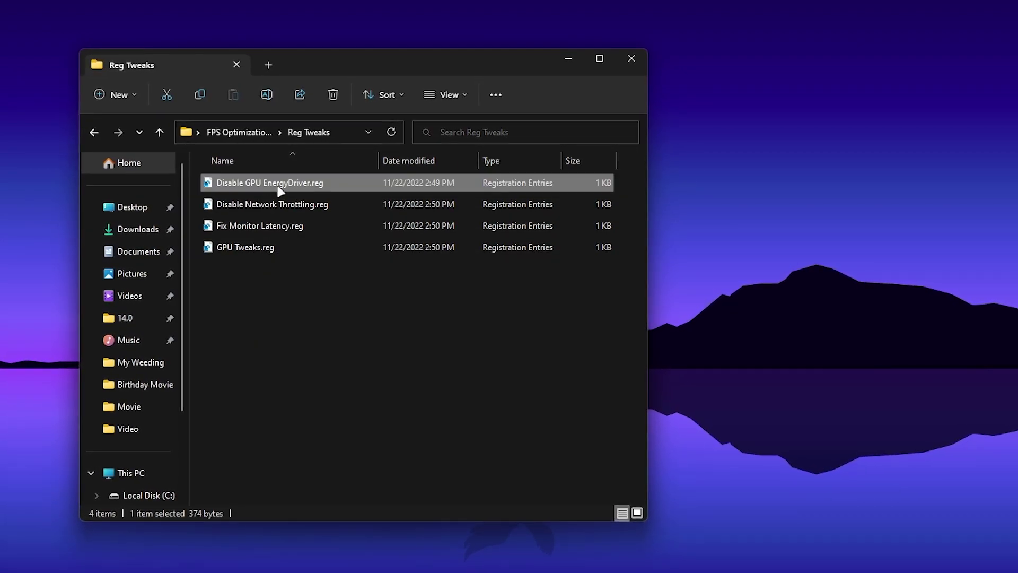
click(602, 340)
click(665, 319)
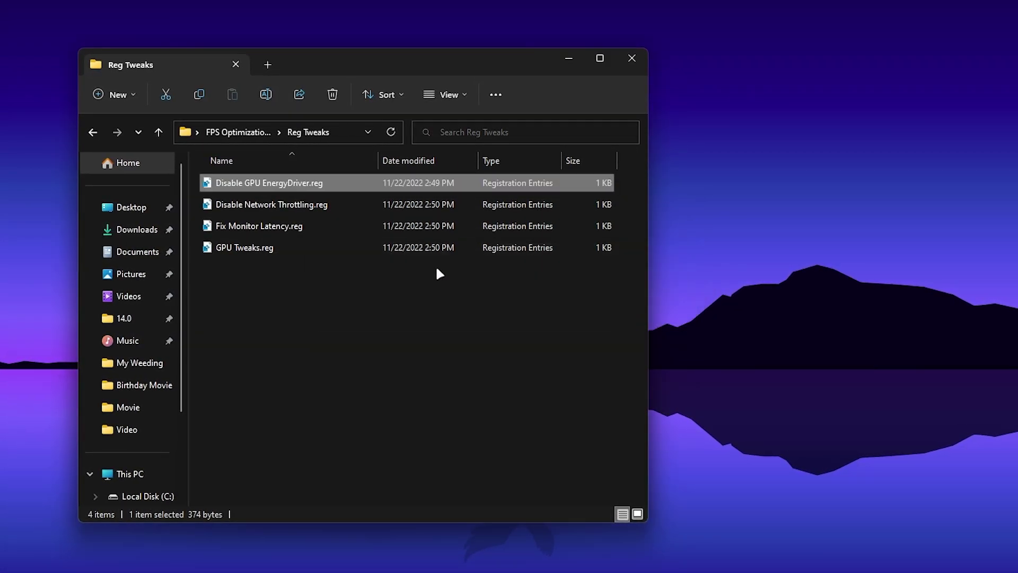
double_click(323, 204)
click(609, 339)
click(663, 319)
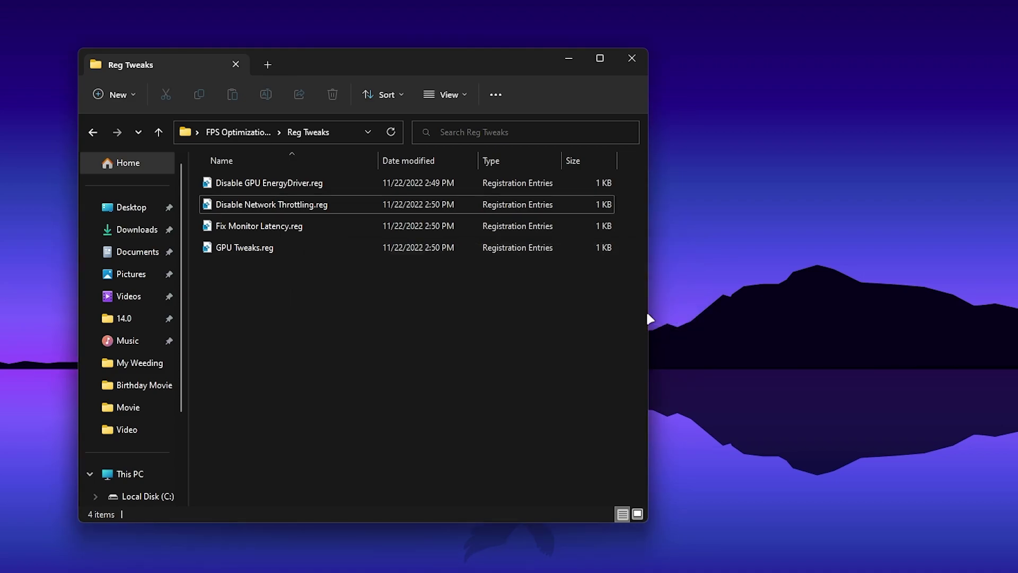
Merge Fix Monitor Latency.reg and GPU Tweaks.reg, then return to FPS Optimization Pack
double_click(371, 226)
click(612, 339)
click(664, 318)
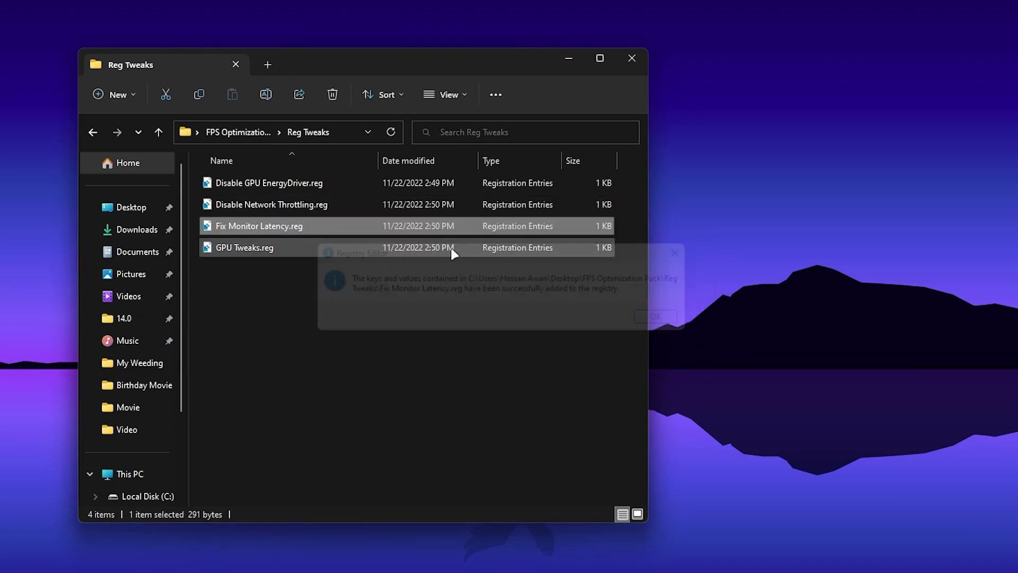
double_click(377, 247)
click(613, 340)
click(665, 319)
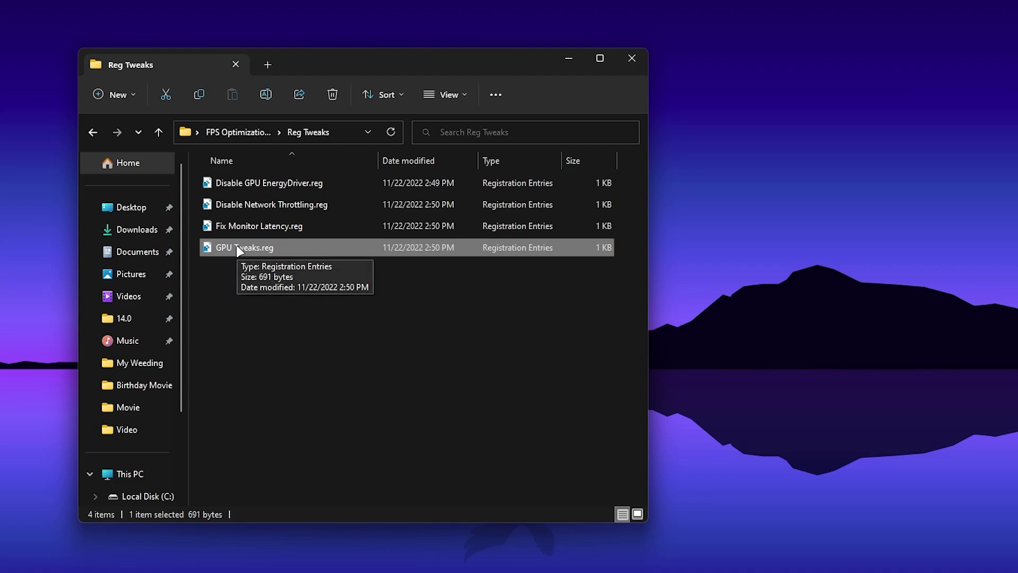
click(241, 132)
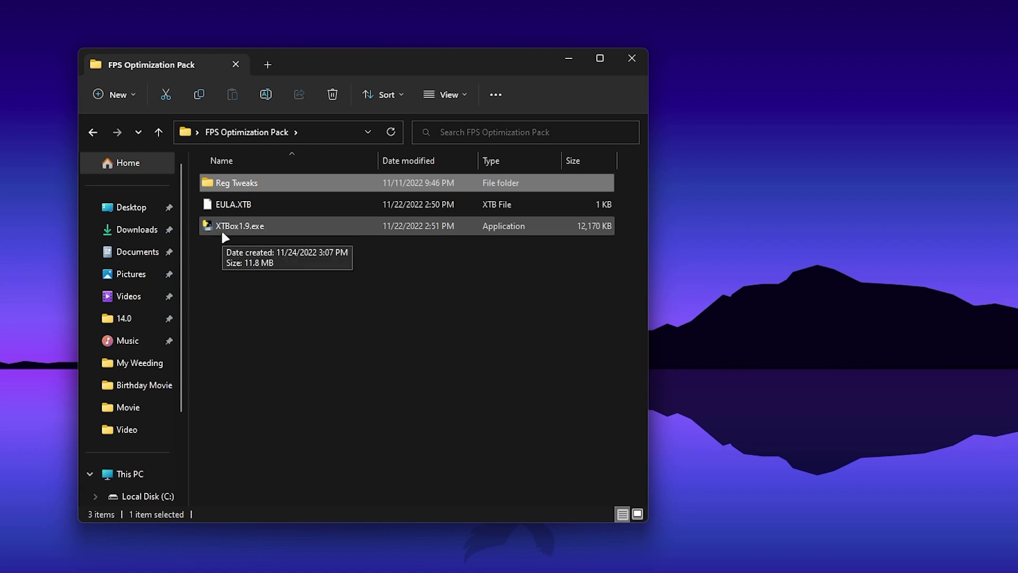
Run XTBox1.9.exe and enter d3 to download and launch O&O ShutUp10++
click(242, 226)
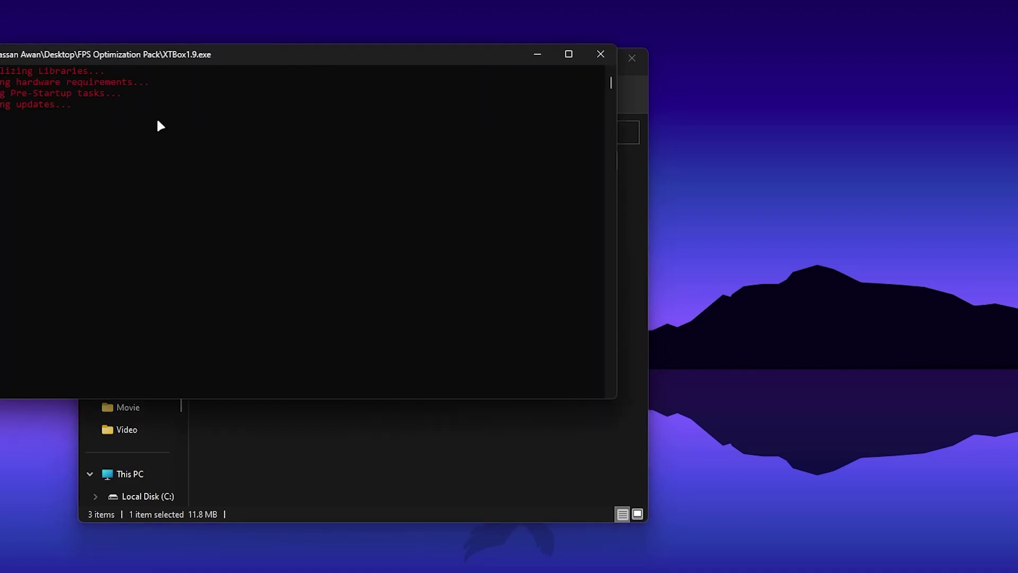
drag(128, 61, 287, 124)
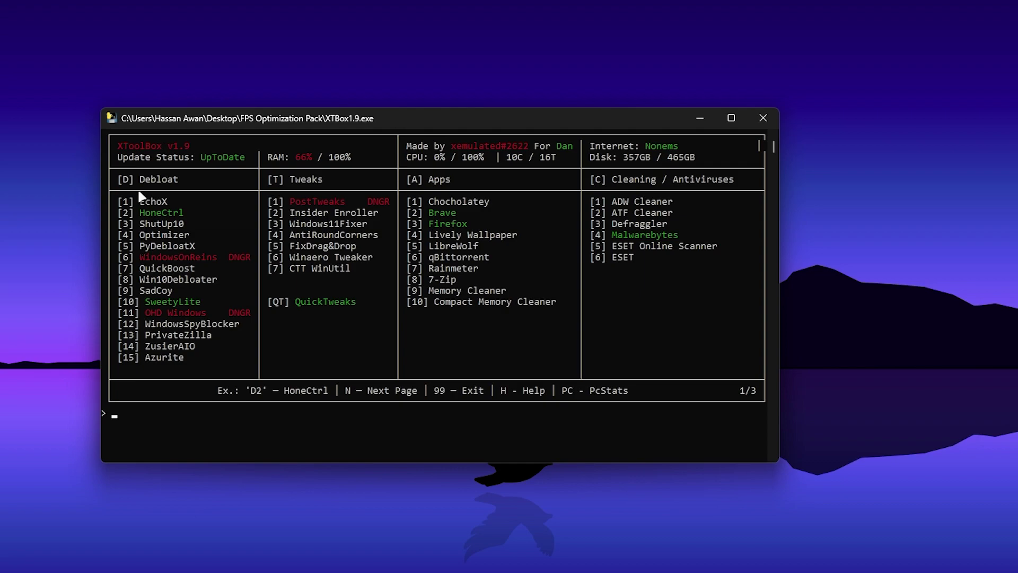
text(d3)
key(Return)
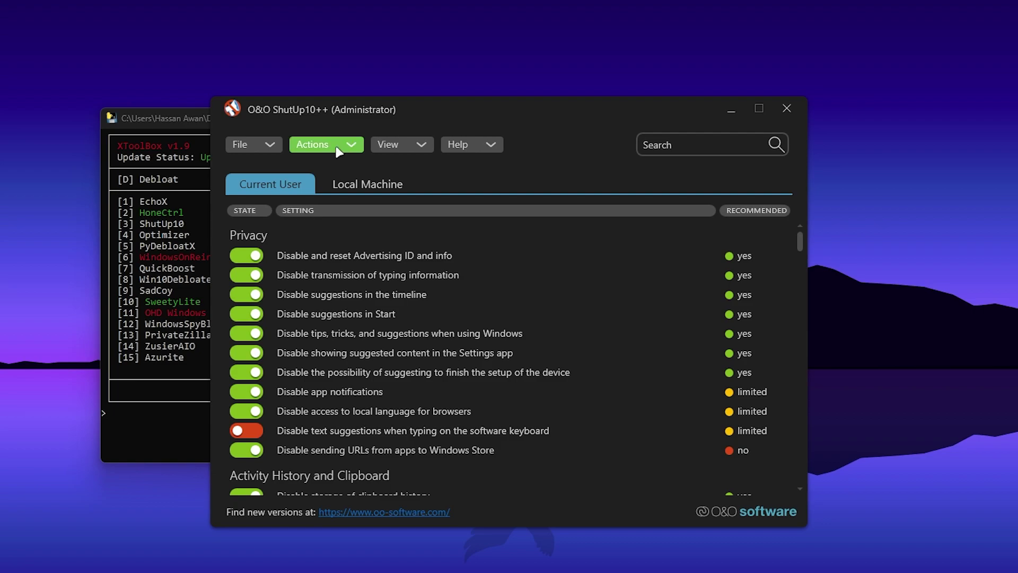
Apply only the recommended ShutUp10++ settings, skip the restore point, and close the tool
click(346, 149)
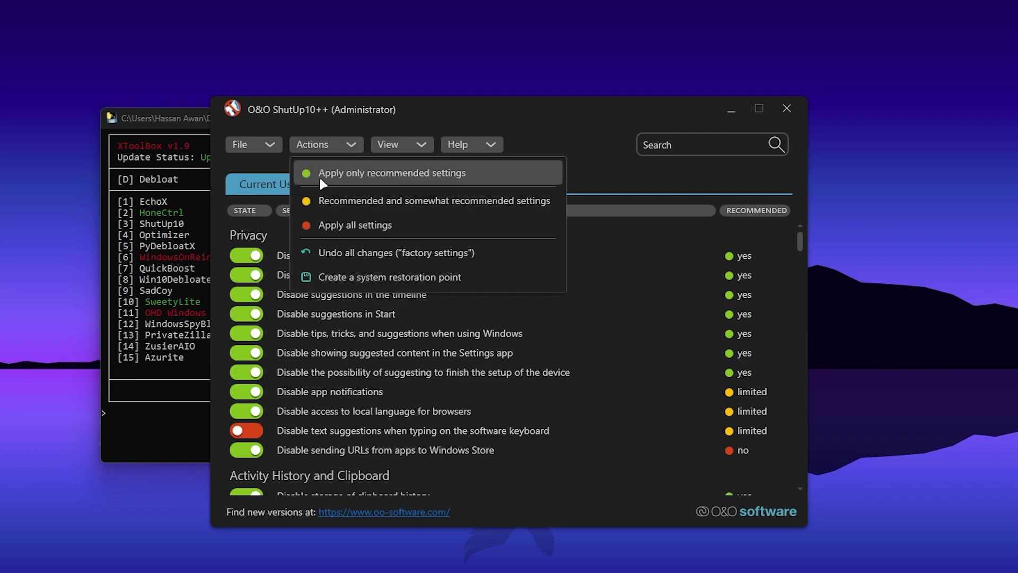
click(422, 180)
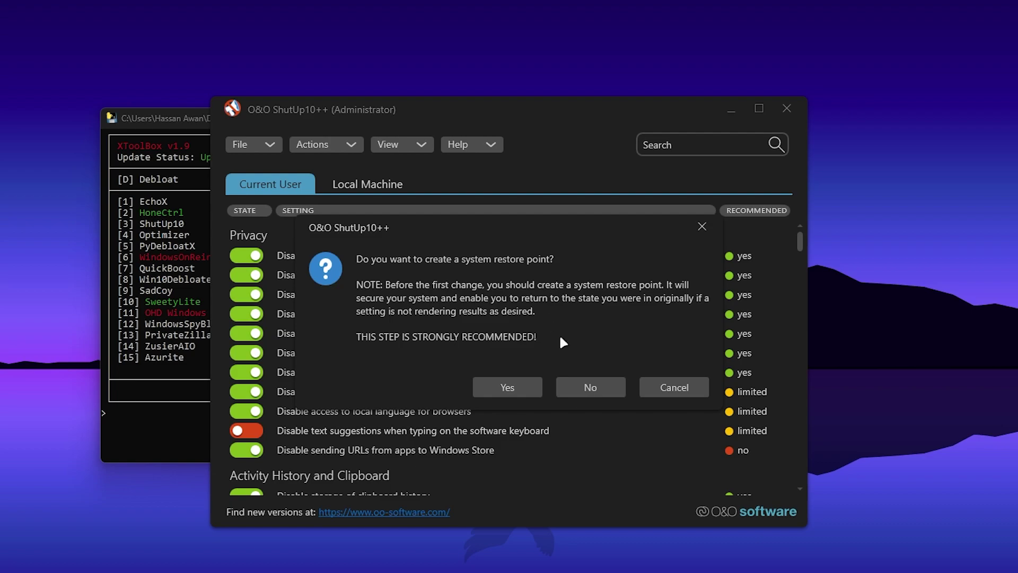
click(587, 388)
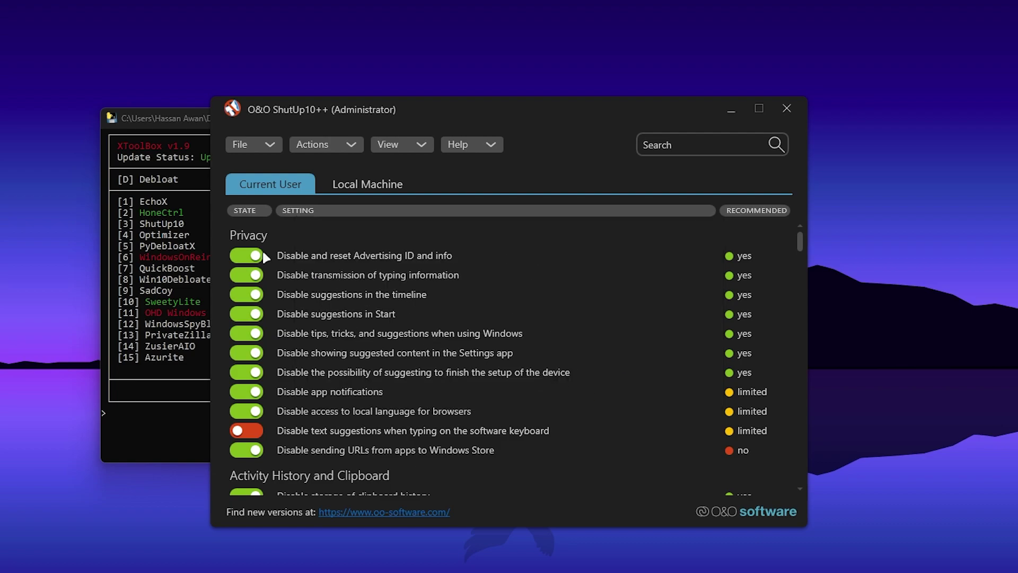
click(786, 109)
click(626, 386)
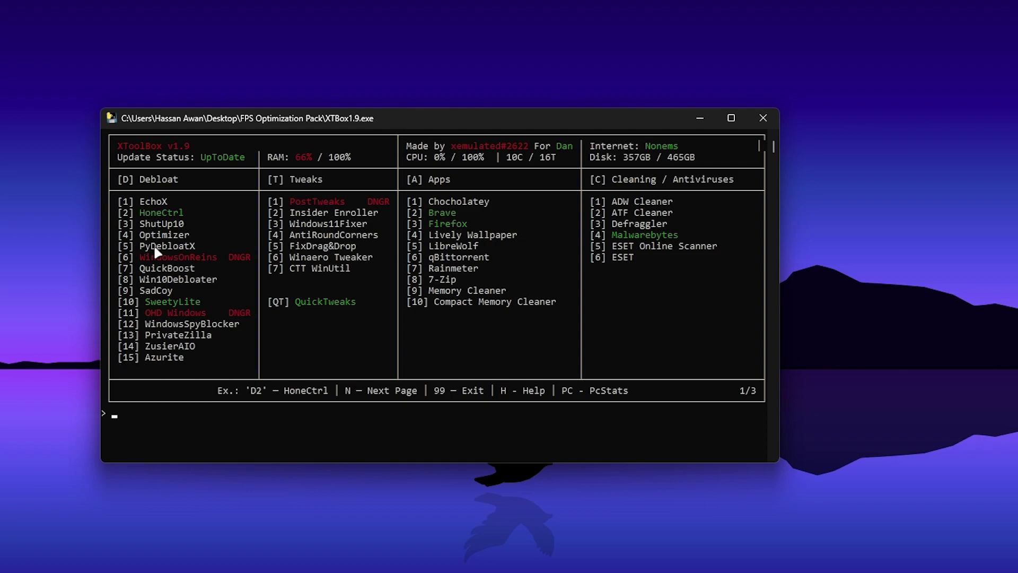
Enter d15 at the XToolBox prompt to download and launch Azurite Optimizer
text(d15)
key(Return)
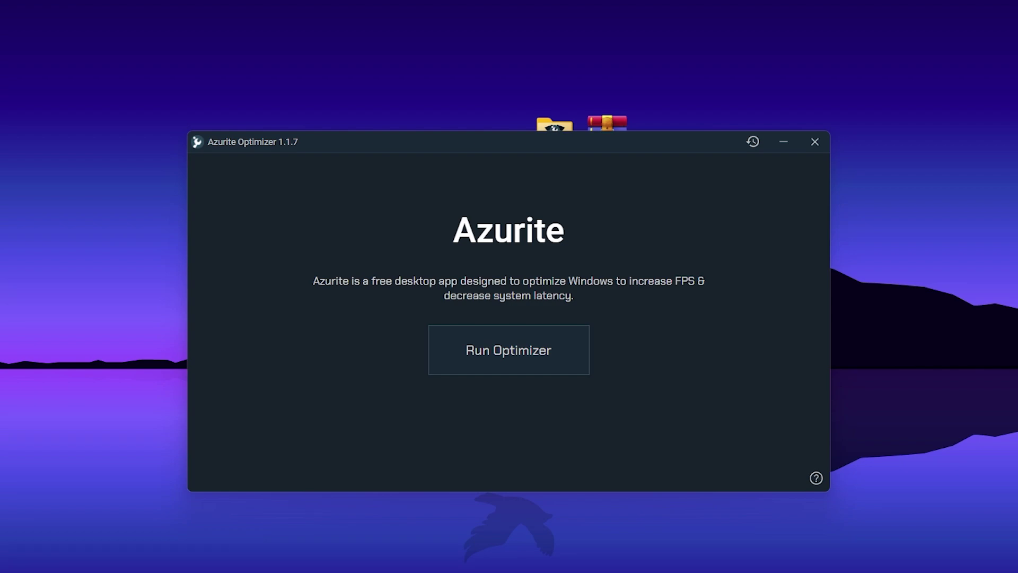
Run the Azurite optimizations, then close Azurite without restarting
click(506, 363)
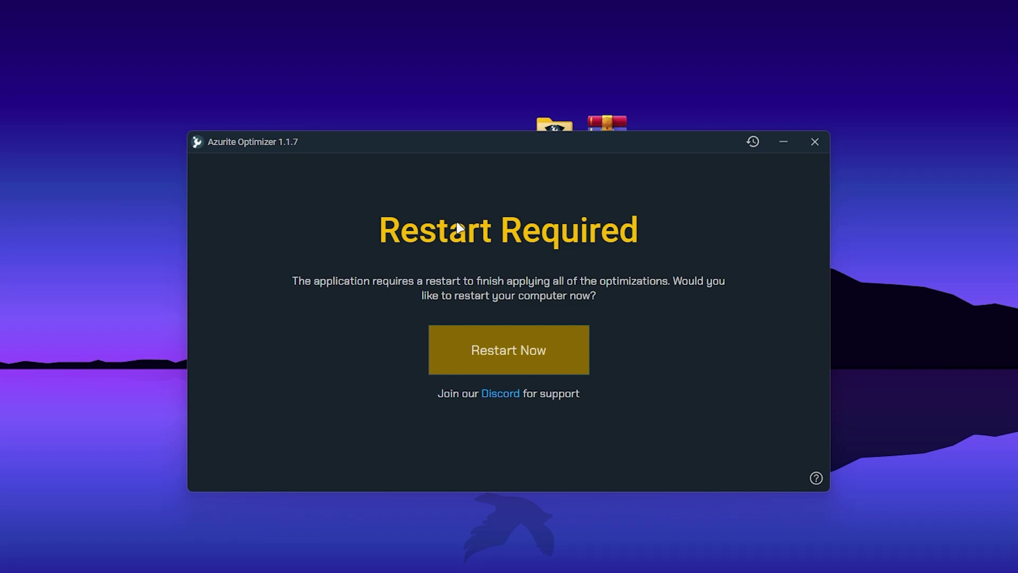
click(815, 141)
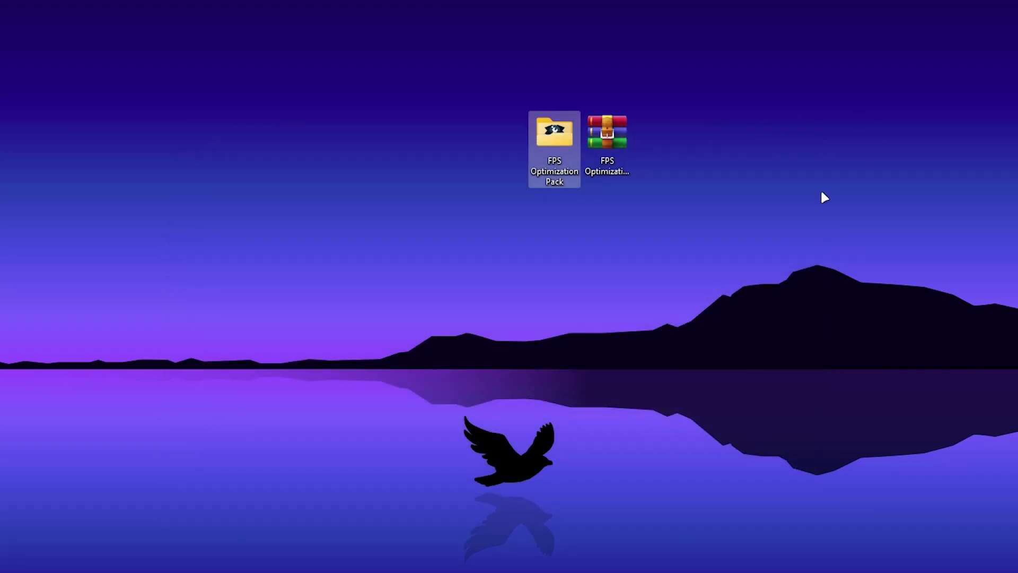
Restore the XToolBox console and run QuickTweaks option 3, merging OptimizeSSD.reg into the registry
click(595, 566)
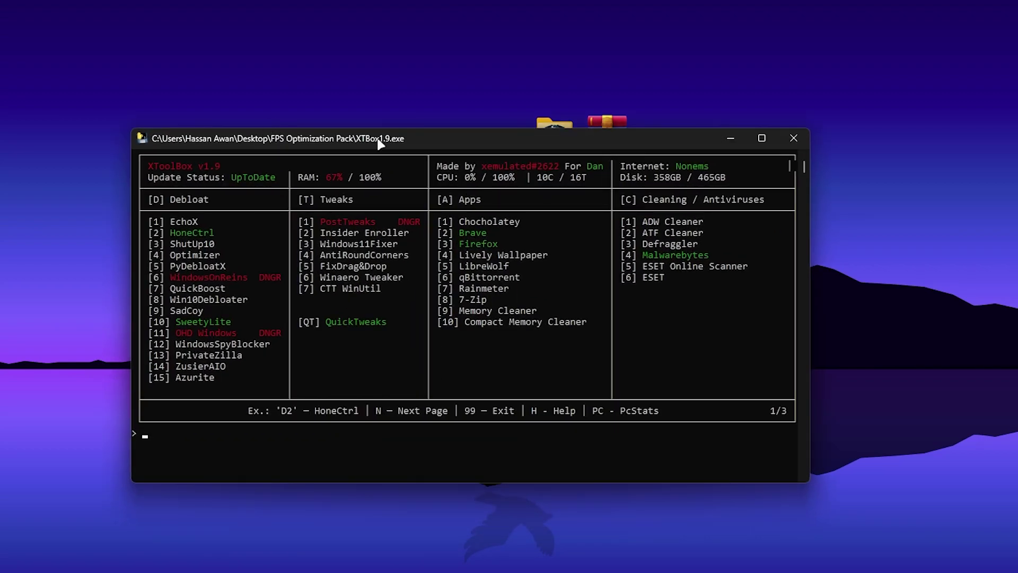
drag(380, 143, 408, 160)
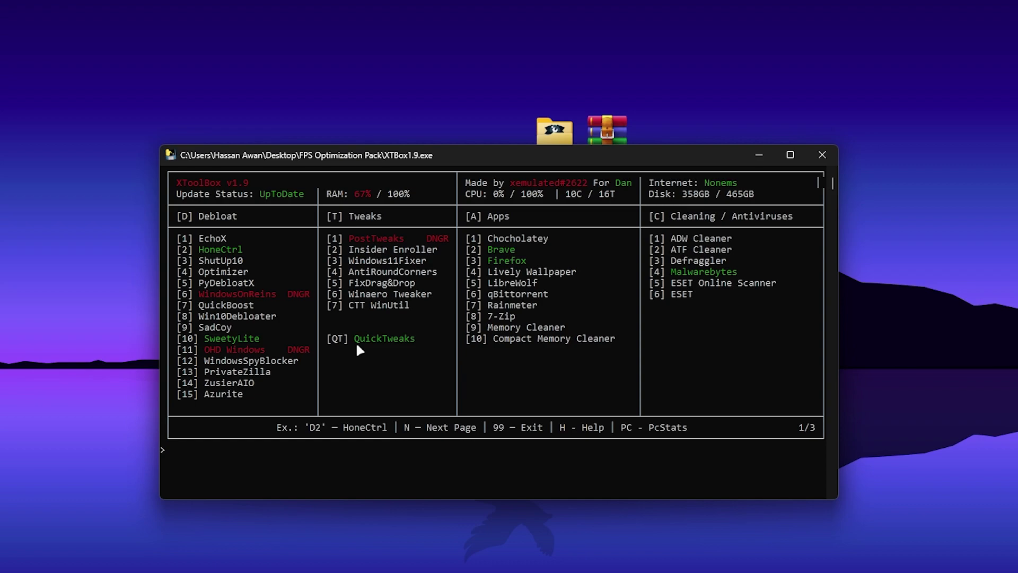
text(qt)
key(Return)
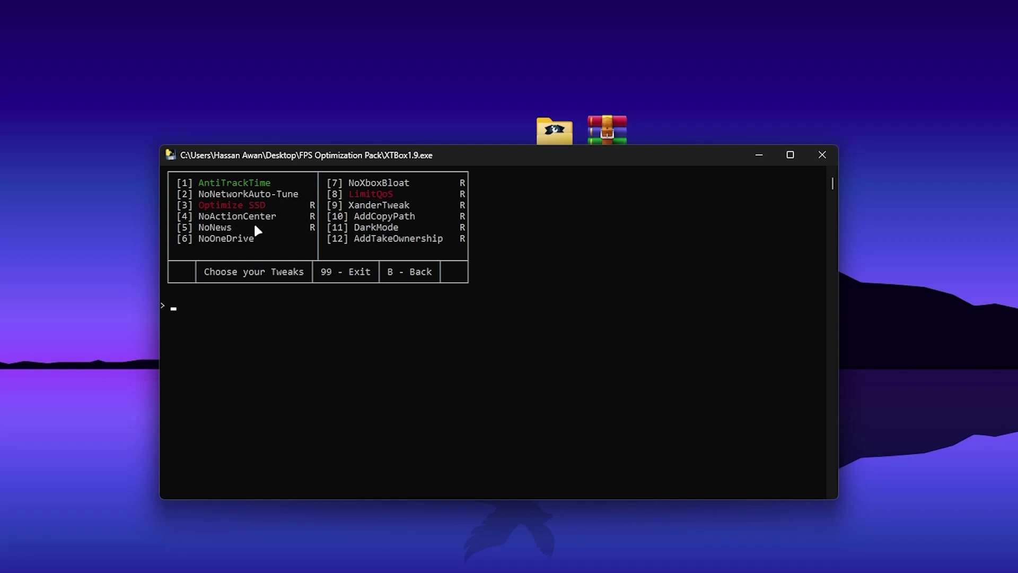
text(3)
key(Return)
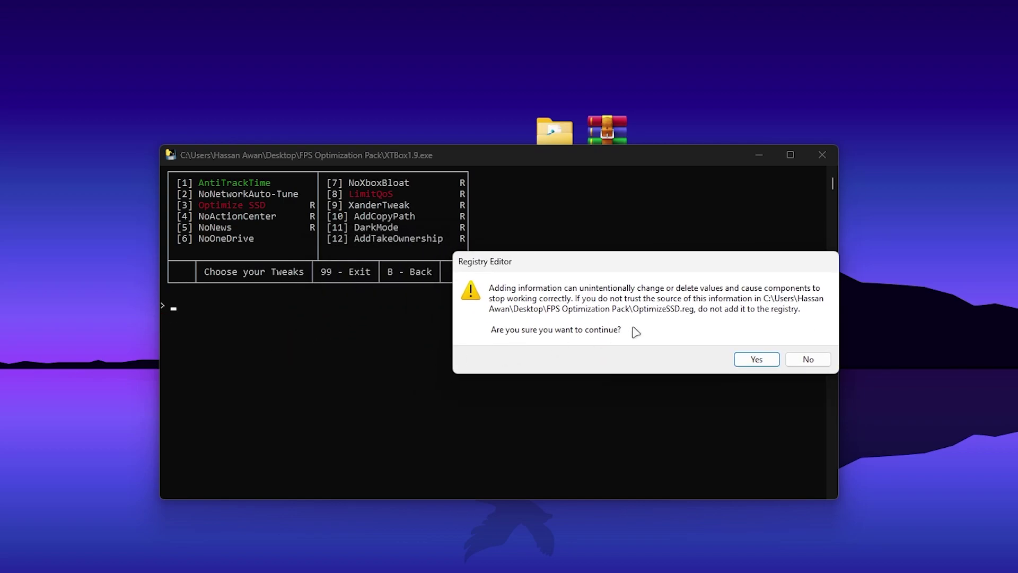
click(757, 358)
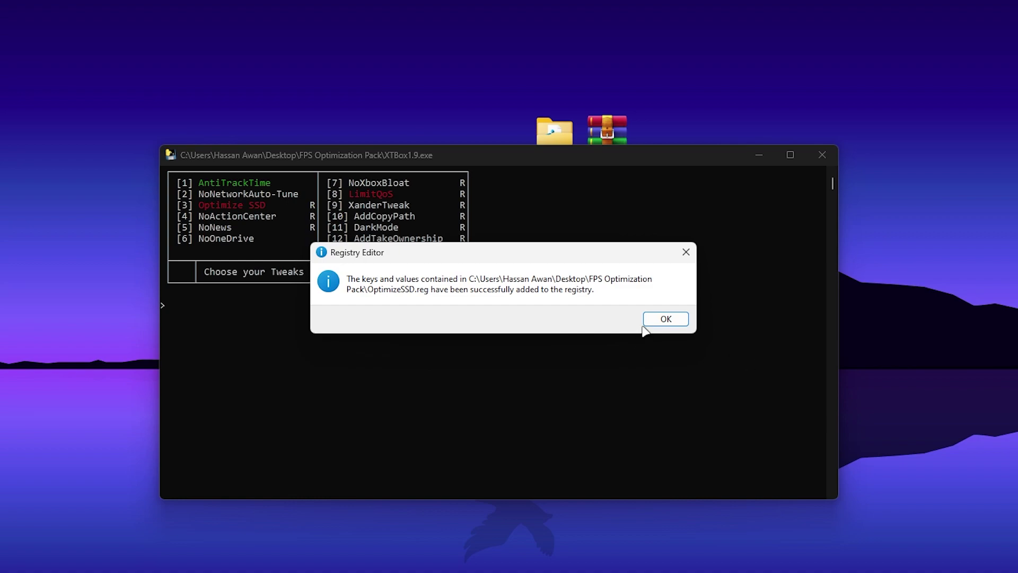
click(663, 319)
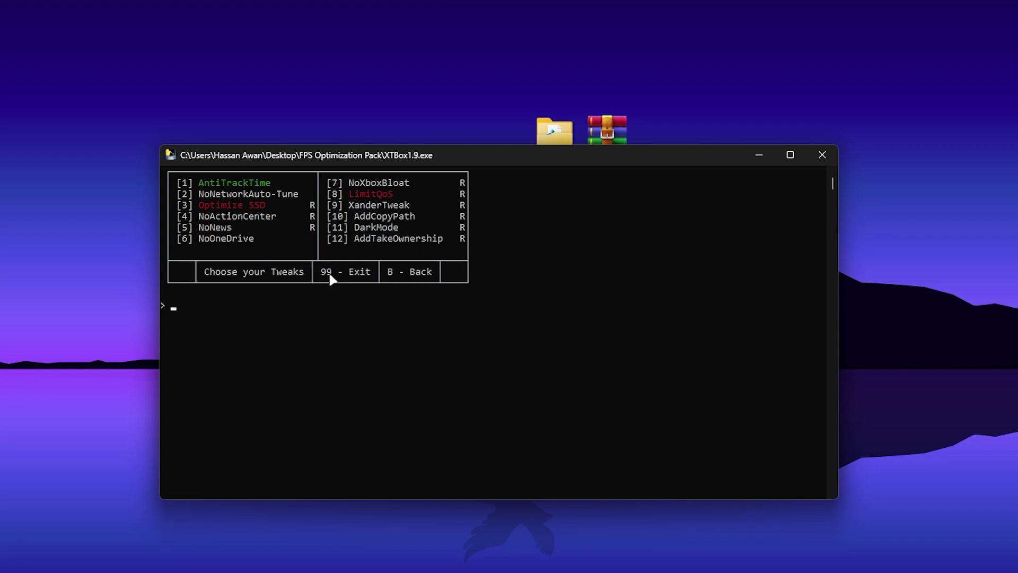
Return to the XToolBox main menu with b, then type a9 and erase the unwanted choice
text(b)
key(Return)
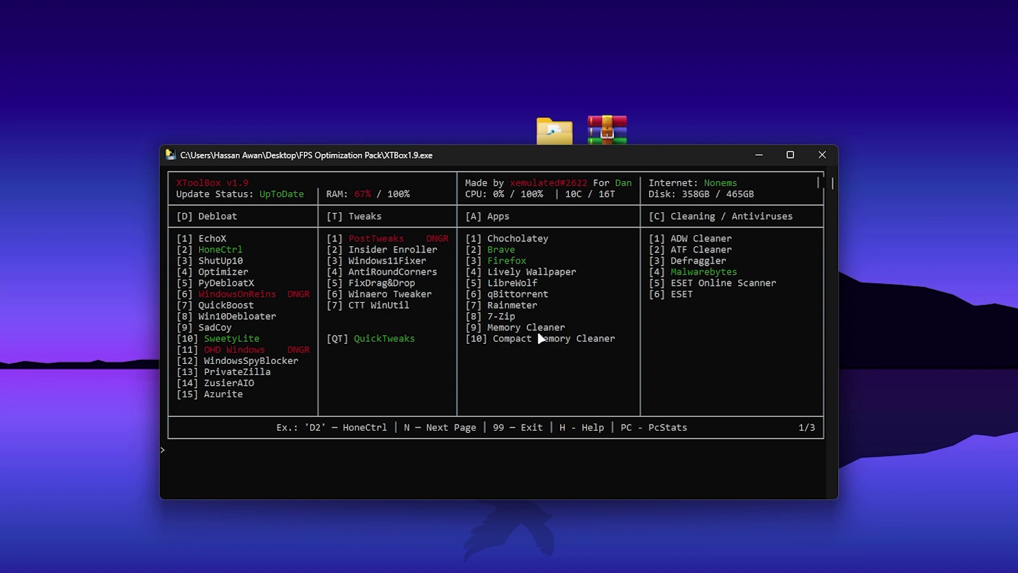
text(a9)
key(BackSpace)
key(BackSpace)
Download AdwCleaner via option c1, scan 32,099 objects with no items found, then close it
text(c1)
key(Return)
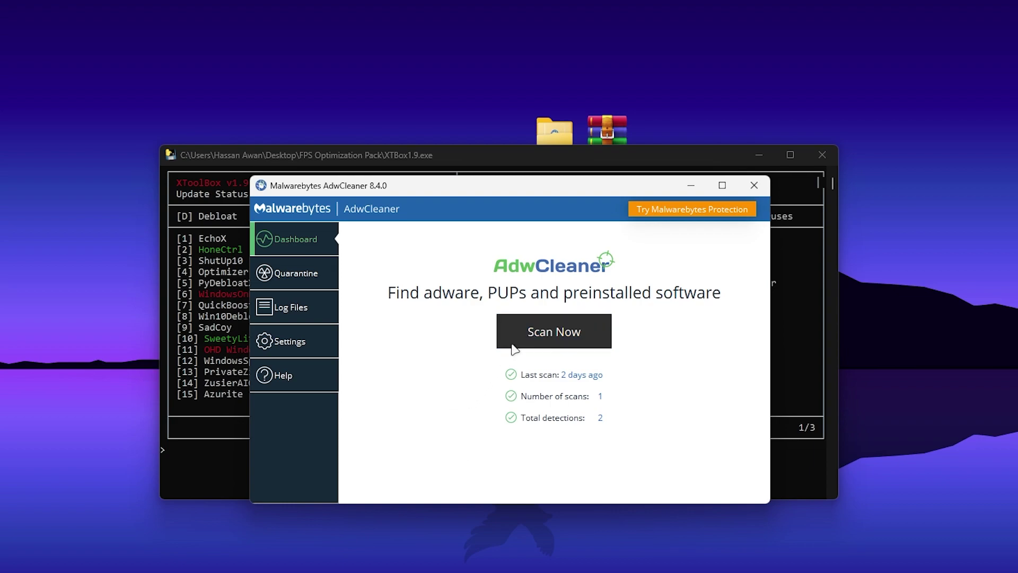
click(538, 342)
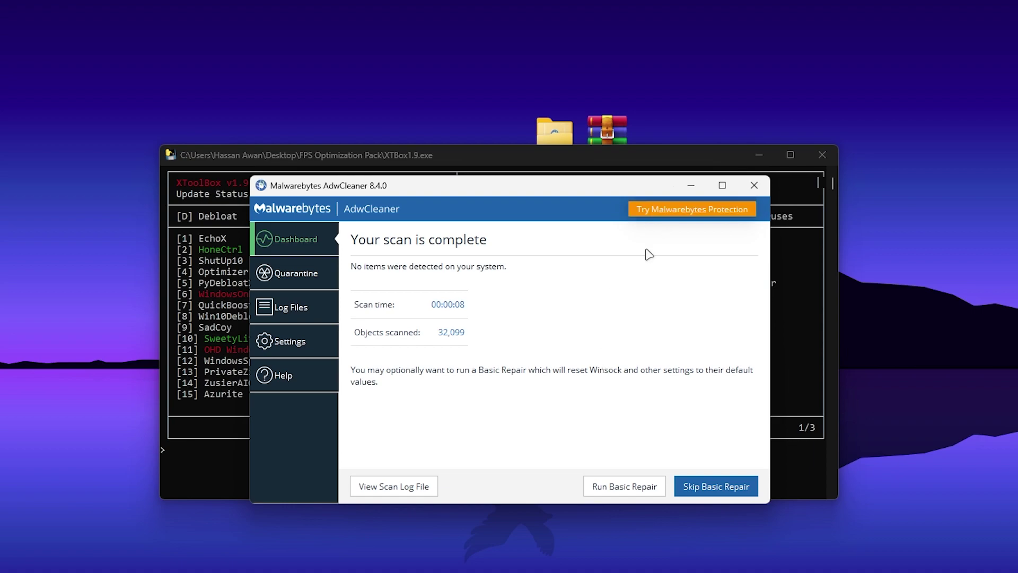
click(753, 185)
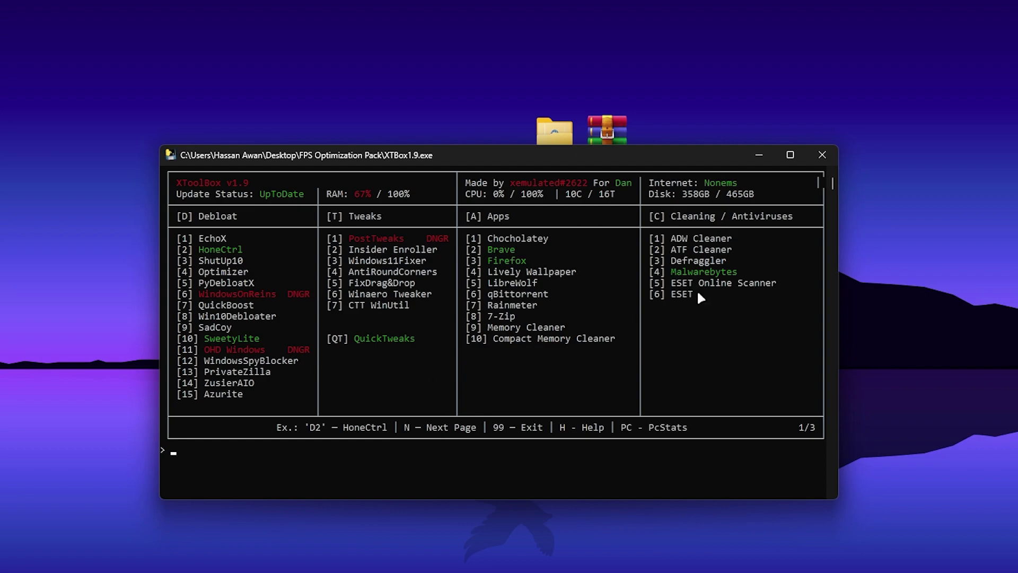
Close the XToolBox console and open the per-app Graphics page in Display settings
click(821, 155)
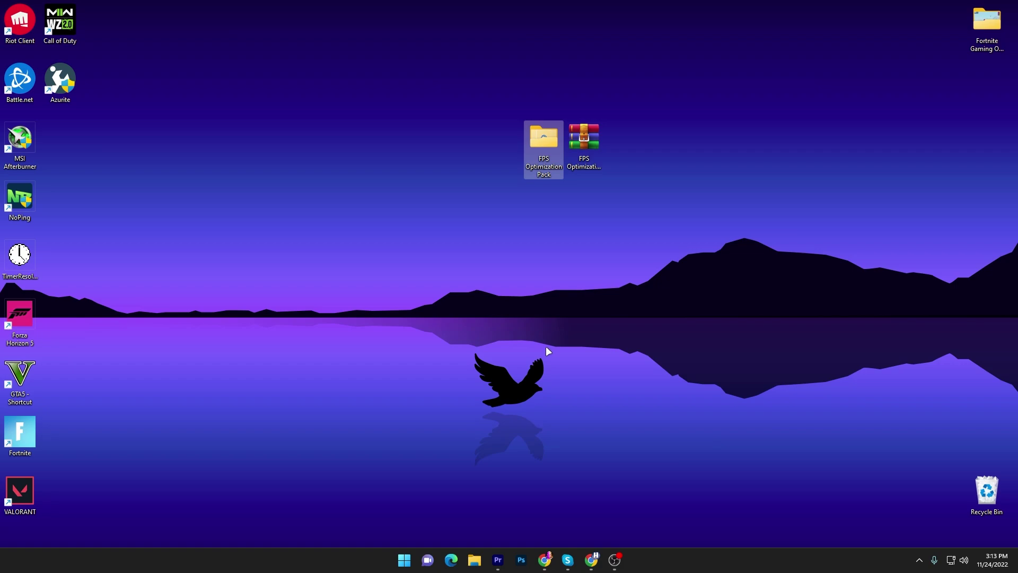
right_click(507, 221)
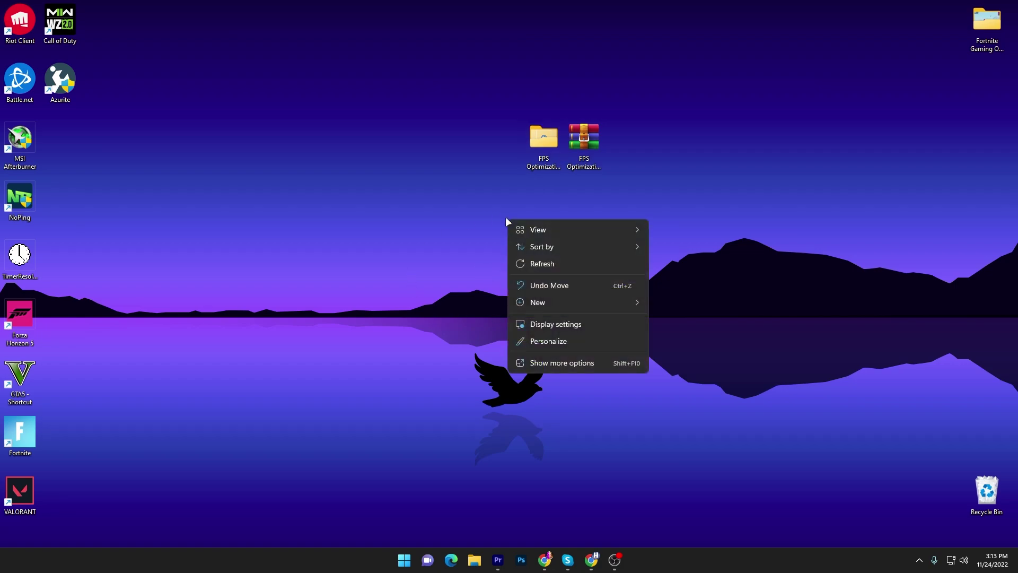
mouse_move(510, 228)
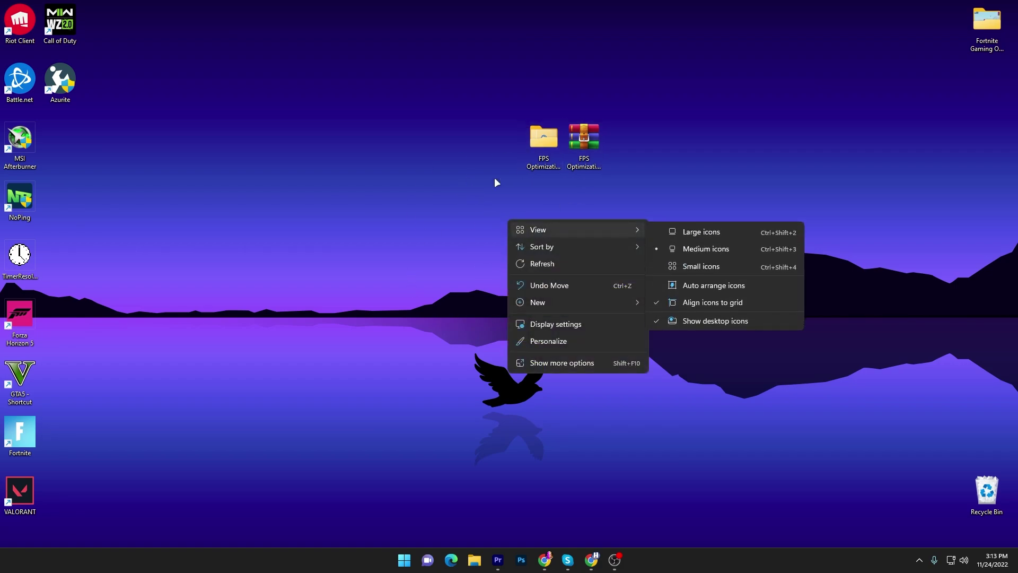
click(554, 324)
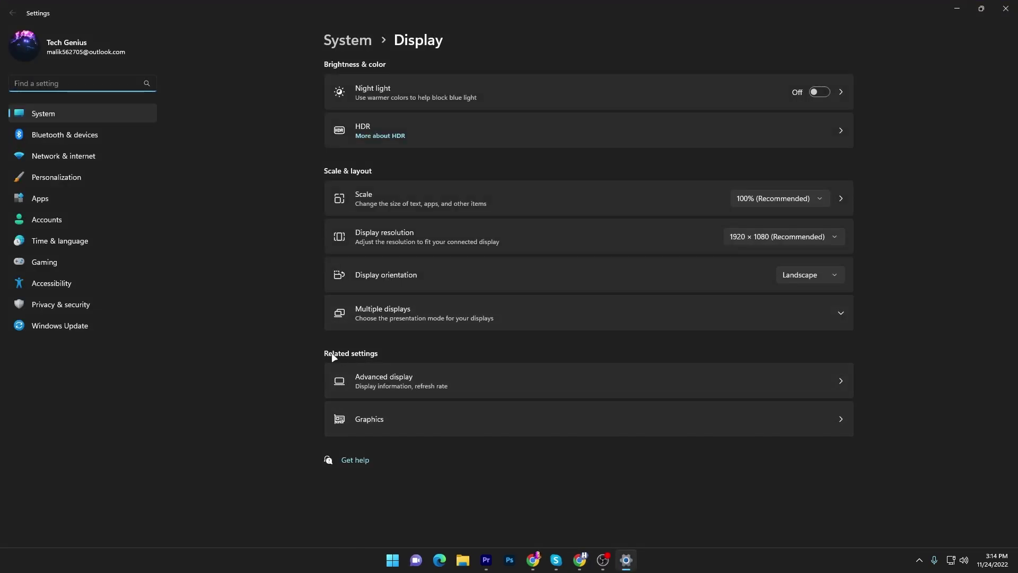
click(392, 423)
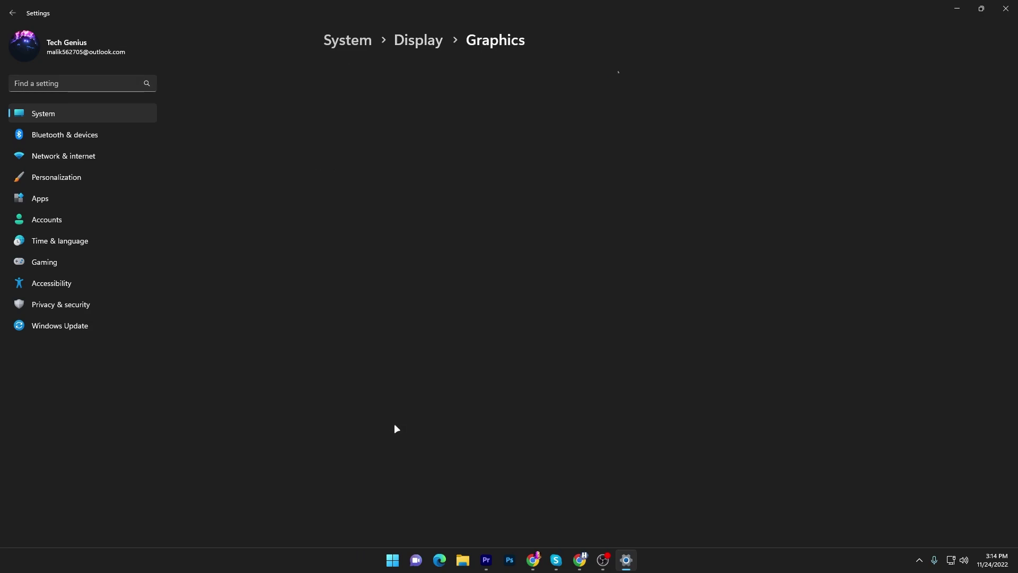
scroll(360, 311, down, 3)
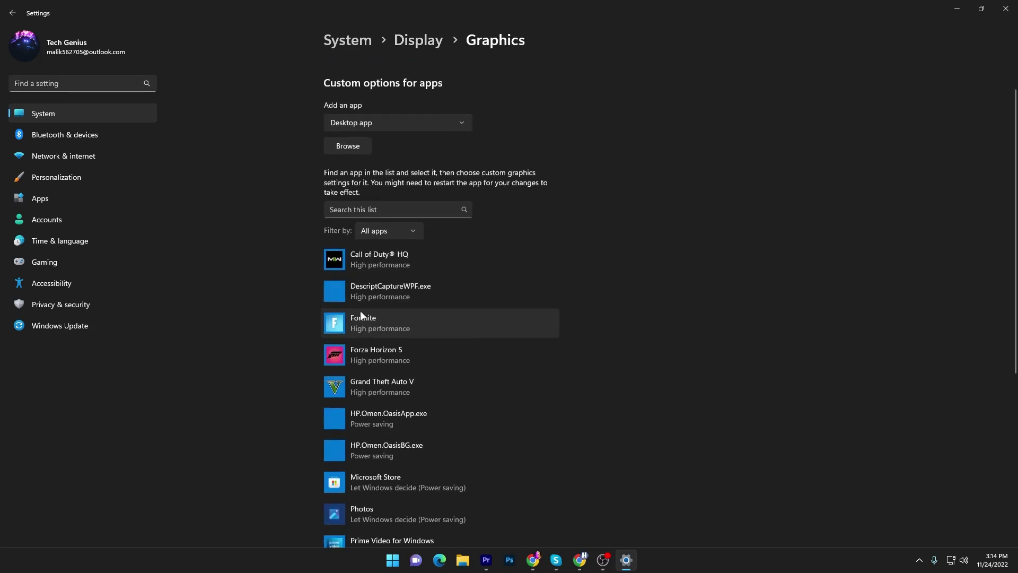
scroll(406, 407, down, 3)
scroll(380, 398, up, 1)
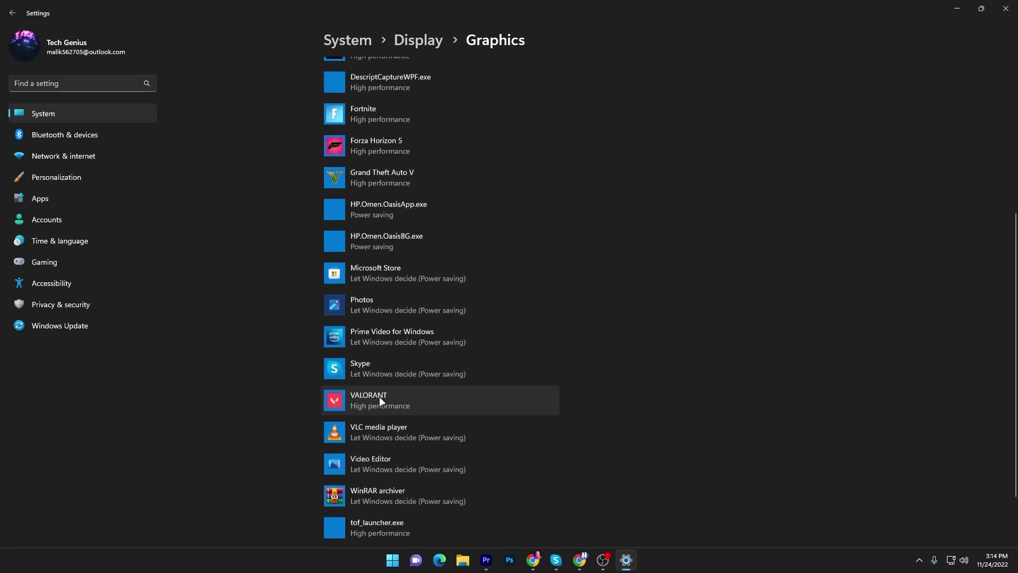
scroll(337, 412, up, 5)
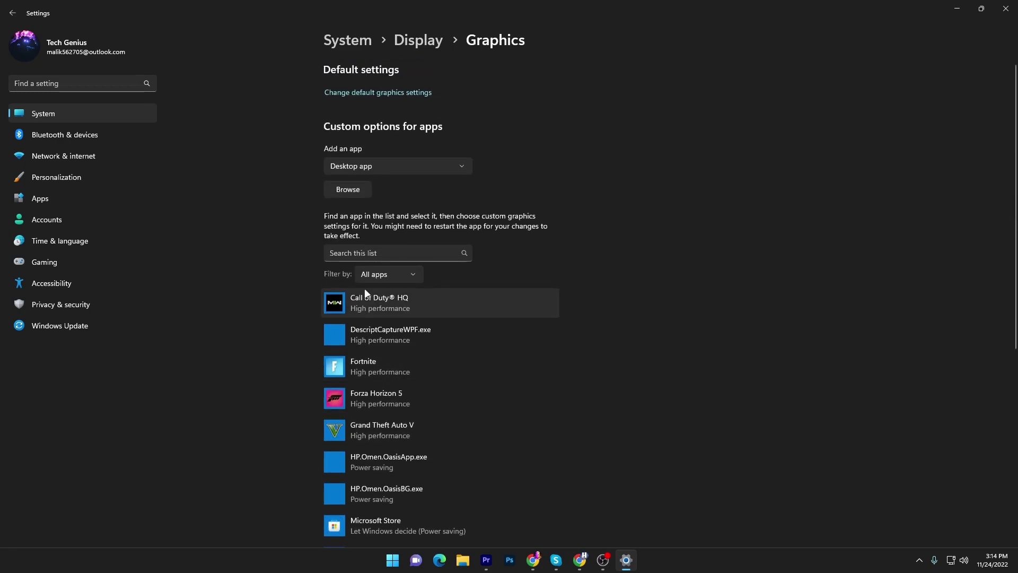
Save VALORANT's graphics preference as High performance on the NVIDIA GeForce RTX 3070
click(355, 186)
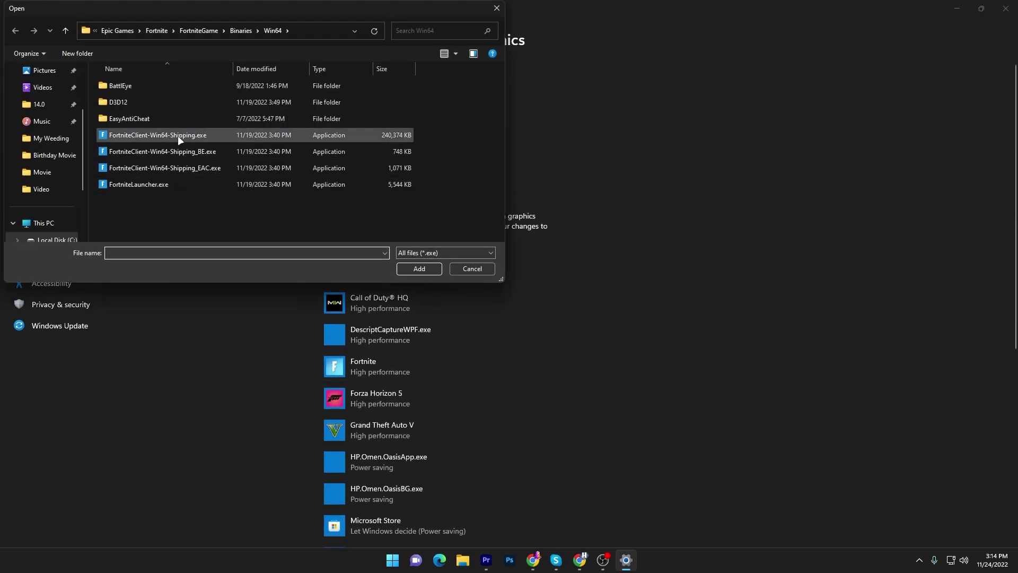
click(489, 16)
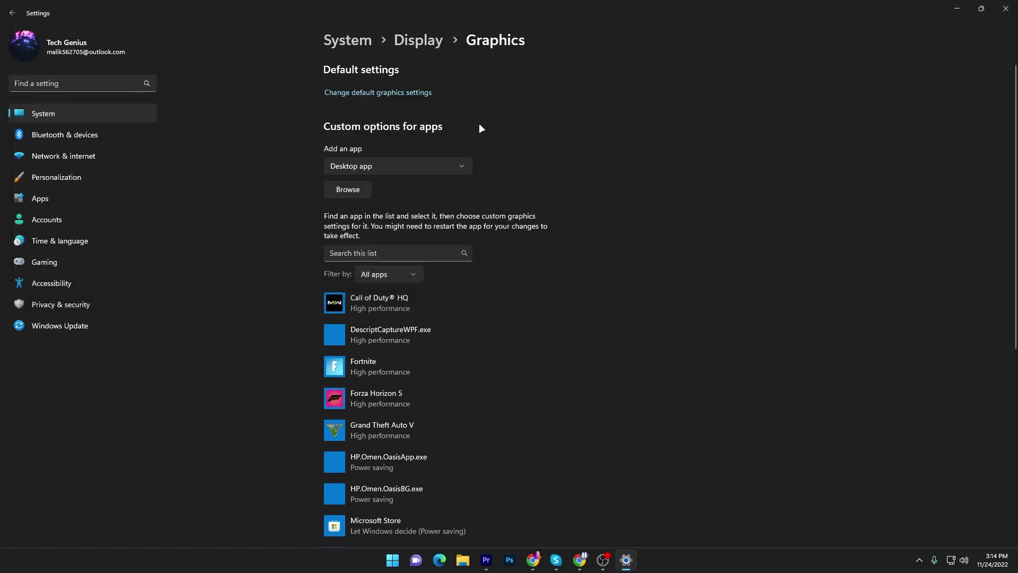
scroll(479, 123, down, 6)
click(367, 353)
click(480, 410)
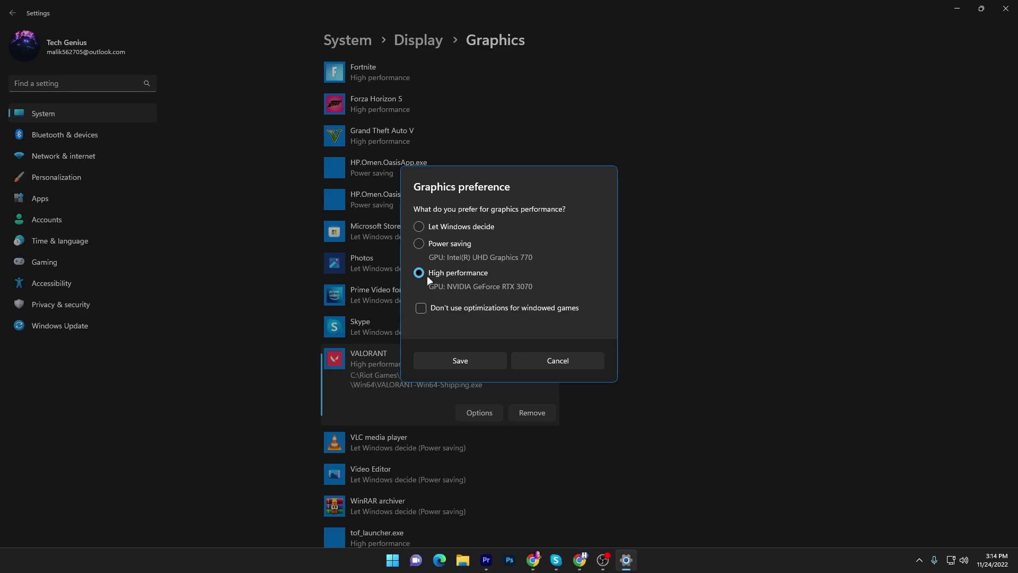
click(461, 359)
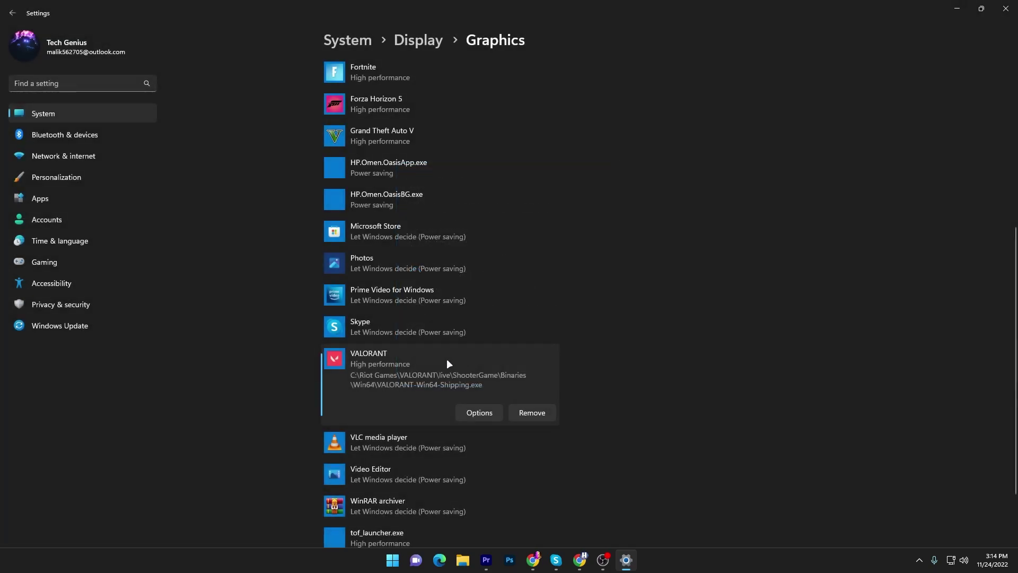
scroll(369, 313, up, 6)
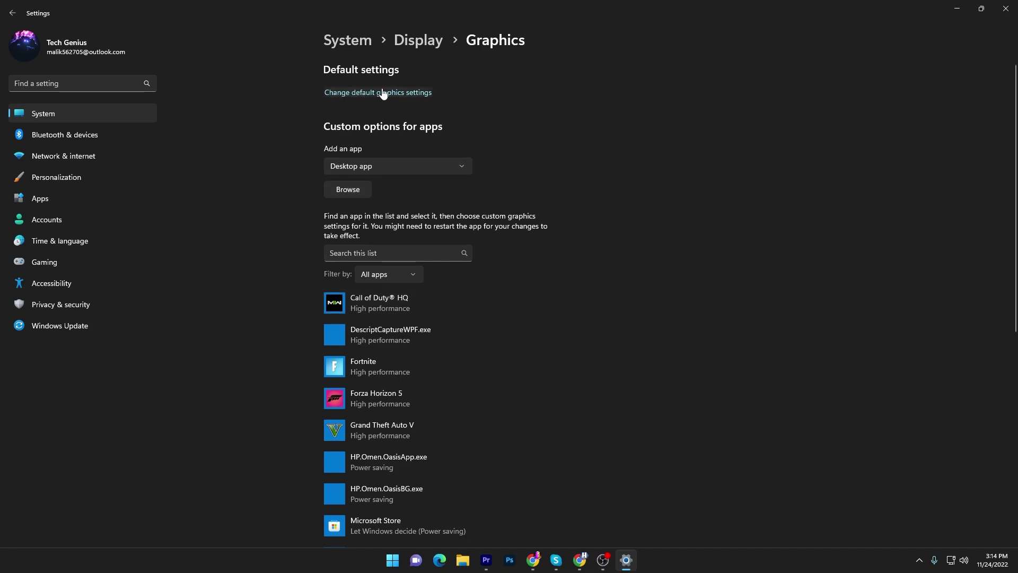
Confirm GPU scheduling and variable refresh rate are on in default graphics settings, then close Settings
click(425, 94)
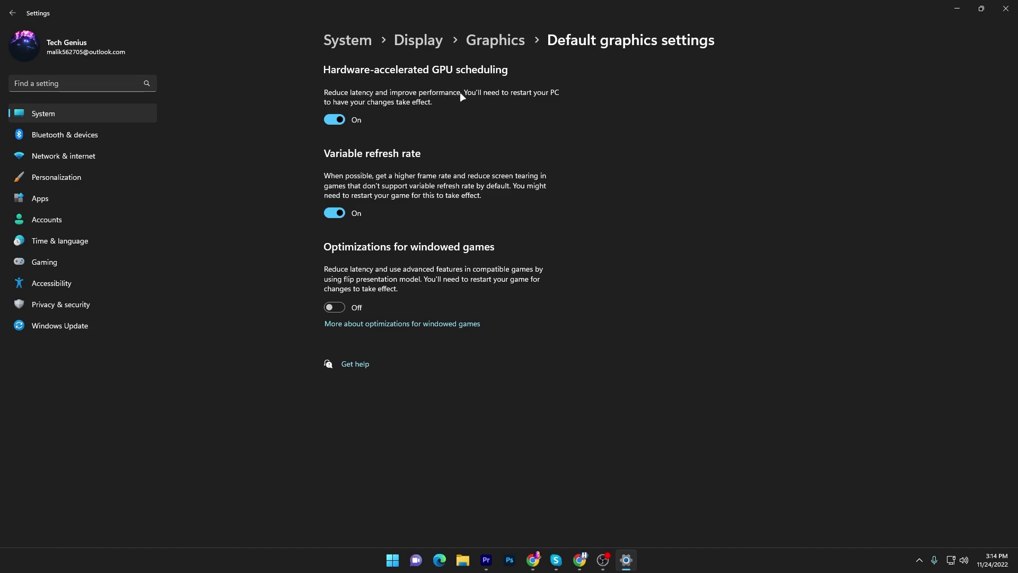
click(1005, 9)
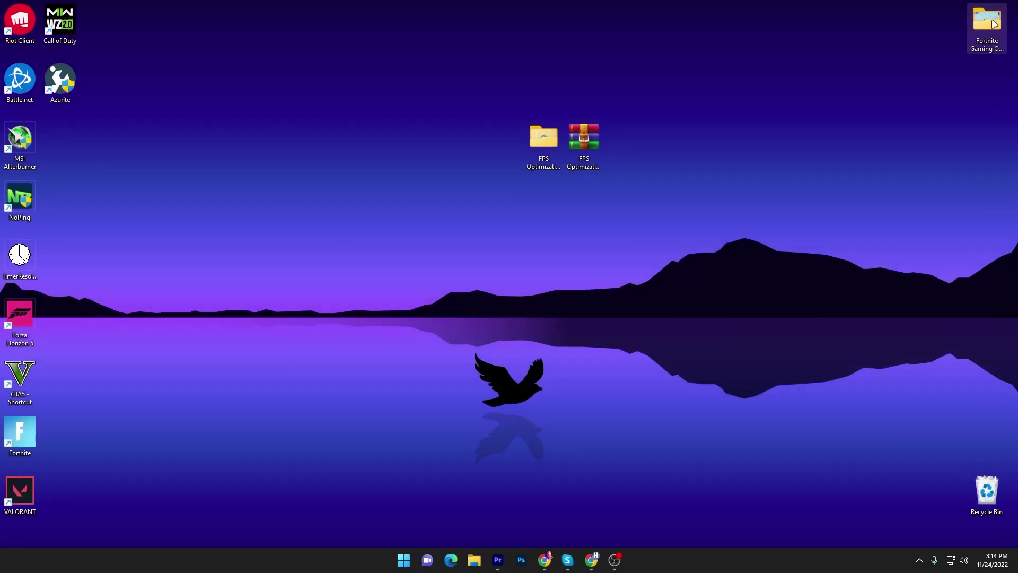
Browse File Explorer to C:\Riot Games\VALORANT\live\ShooterGame\Binaries\Win64 and find VALORANT-Win64-Shipping.exe
click(475, 559)
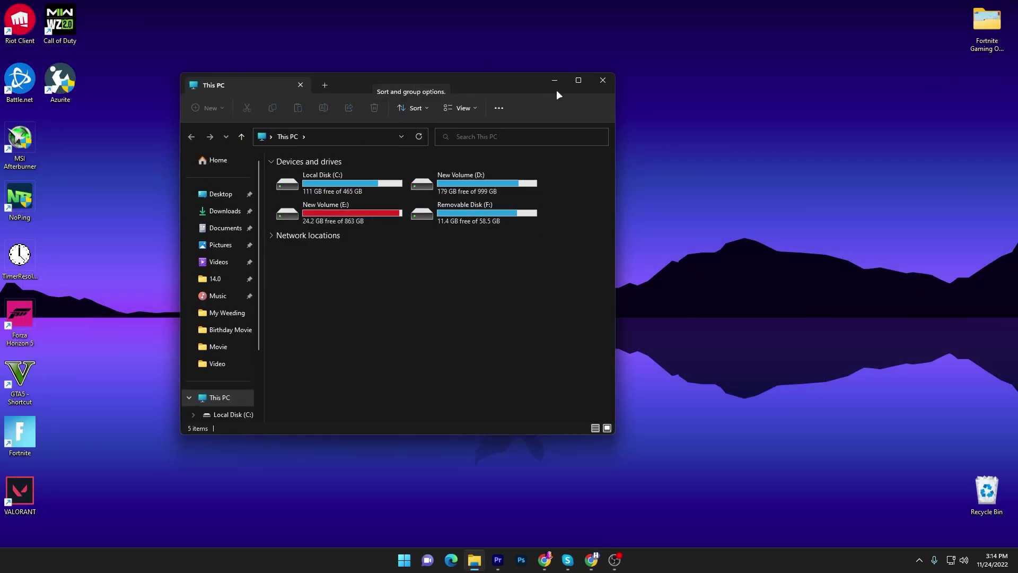
drag(461, 87, 638, 100)
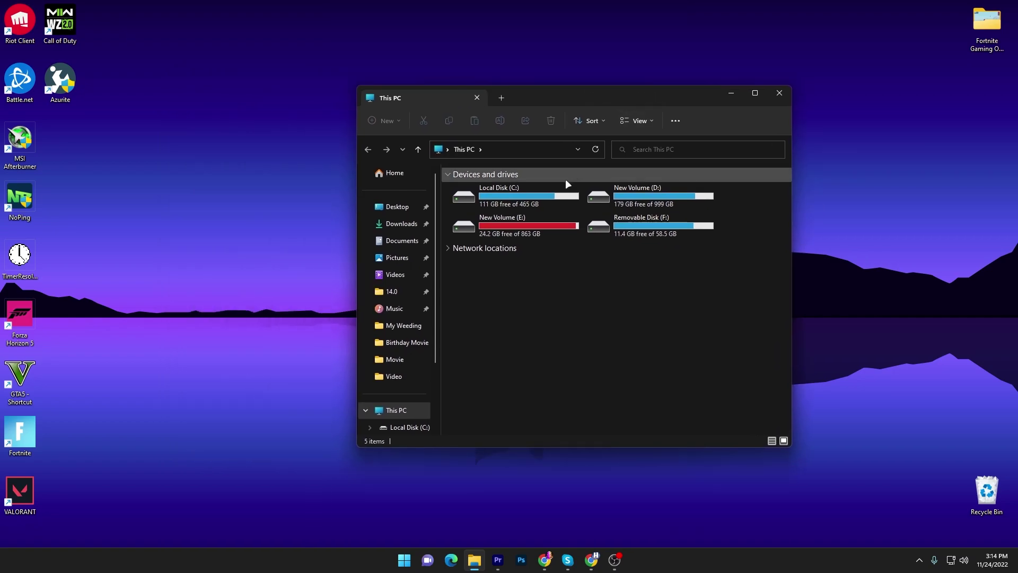
double_click(516, 191)
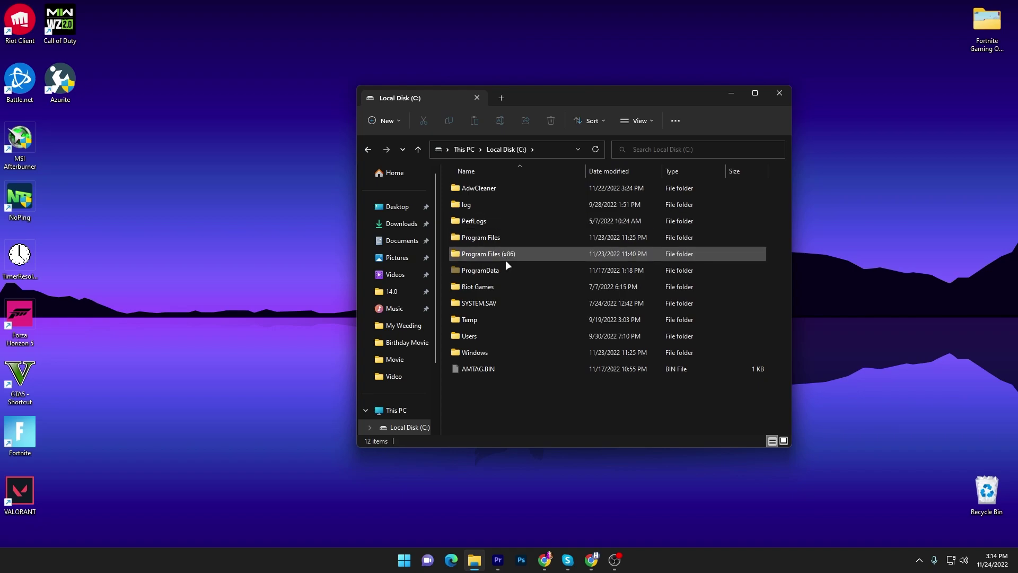
double_click(480, 286)
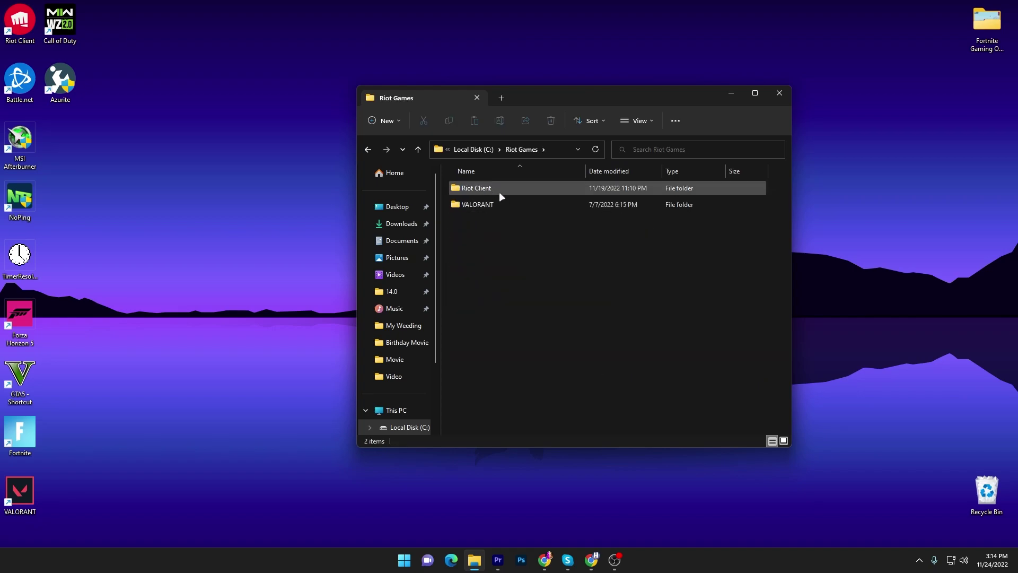
double_click(473, 204)
click(496, 184)
double_click(499, 187)
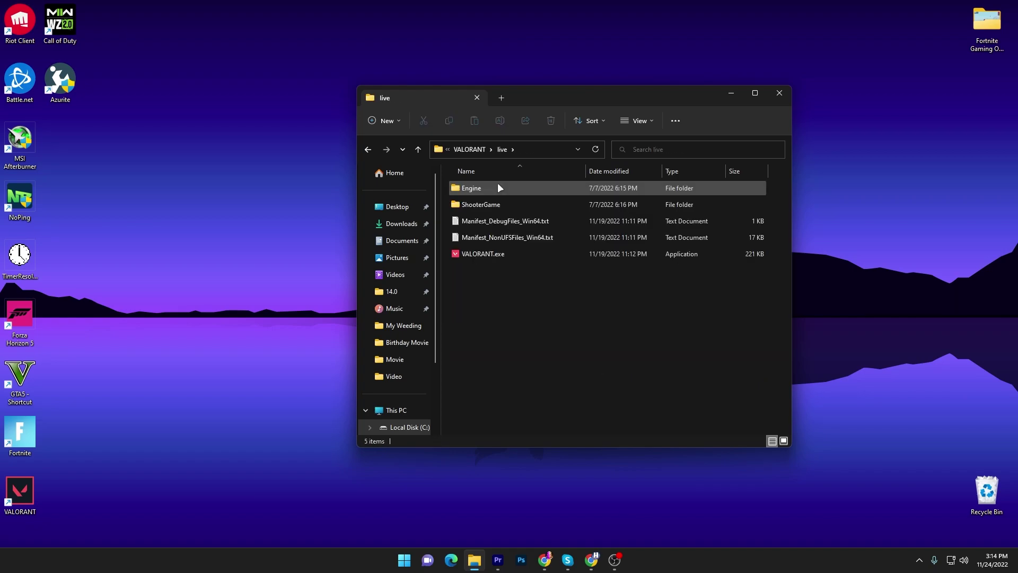
double_click(494, 204)
double_click(501, 188)
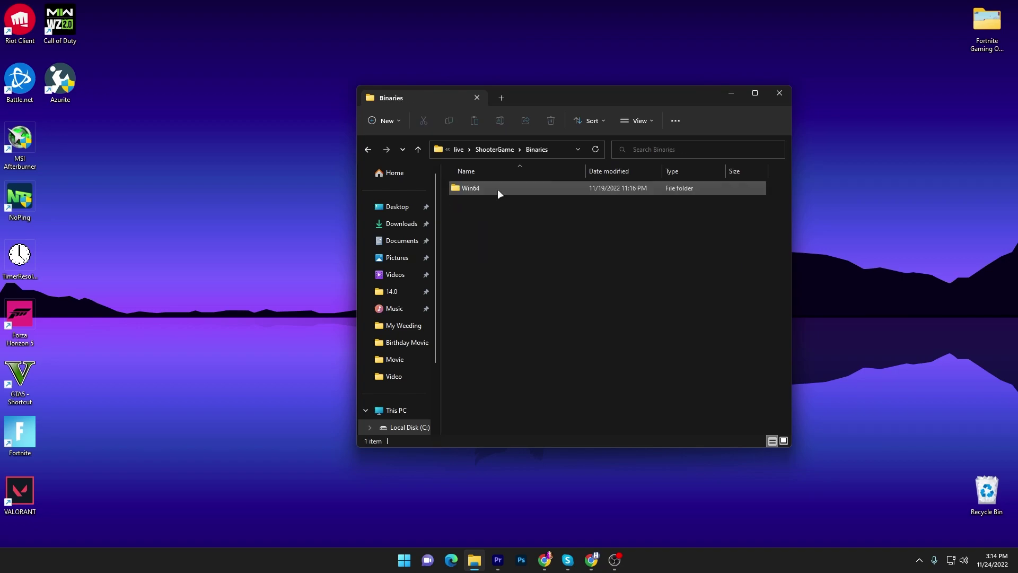
double_click(492, 187)
scroll(514, 297, down, 5)
scroll(523, 339, down, 9)
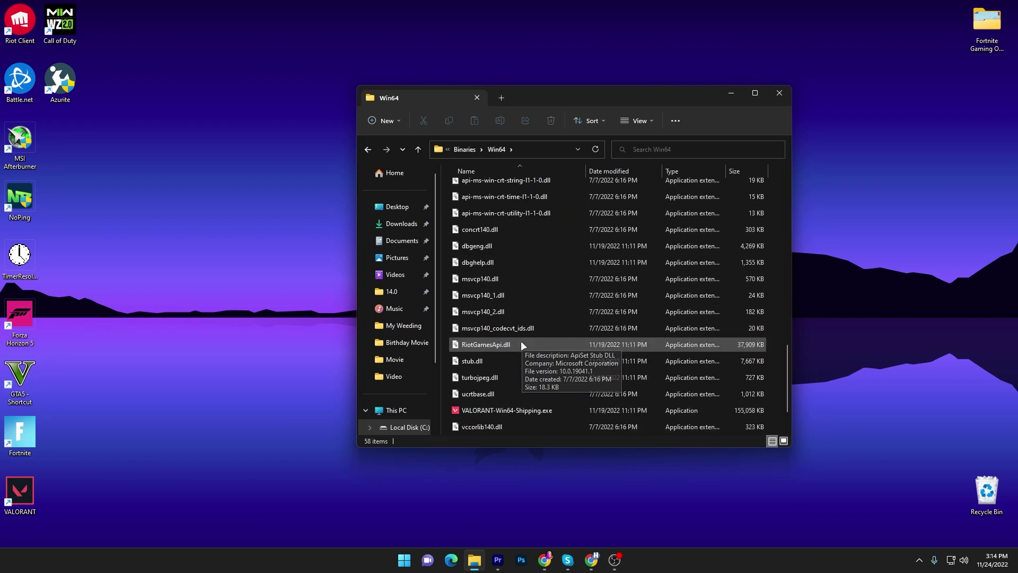
For VALORANT-Win64-Shipping.exe, disable fullscreen optimizations and Windows 8 compatibility mode, with Application high-DPI scaling
right_click(492, 363)
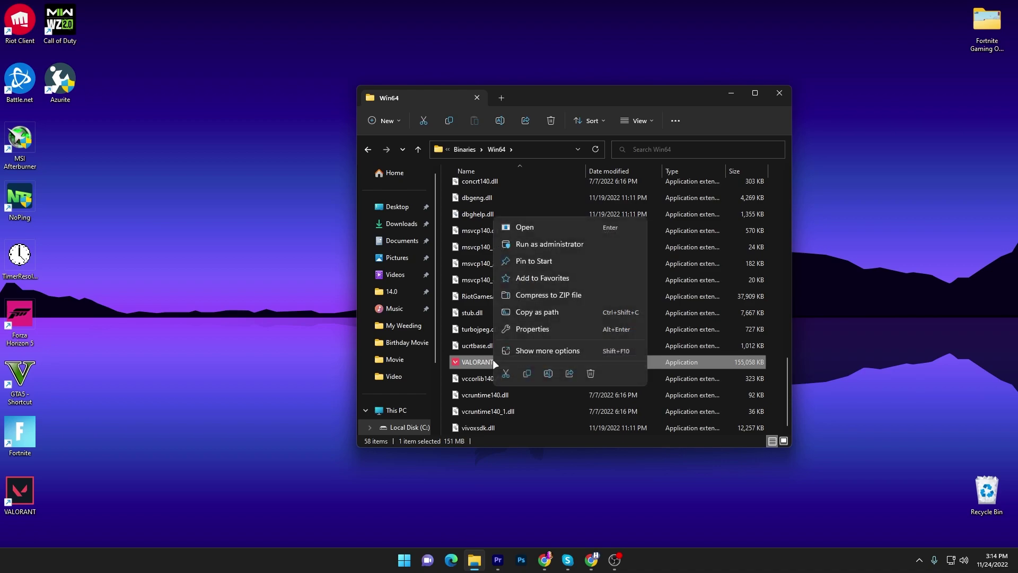
click(537, 328)
click(596, 279)
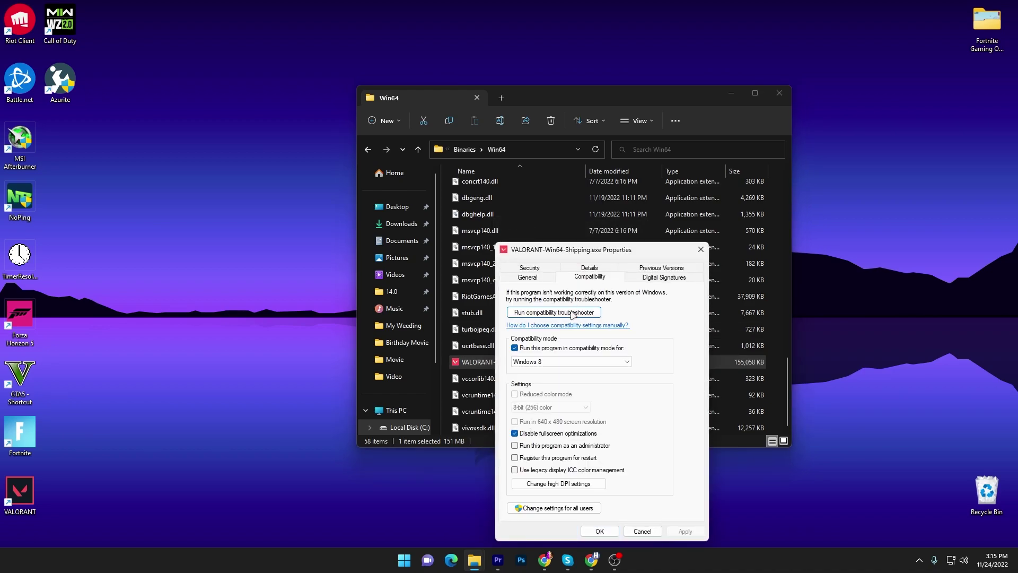
click(528, 435)
click(515, 348)
click(535, 485)
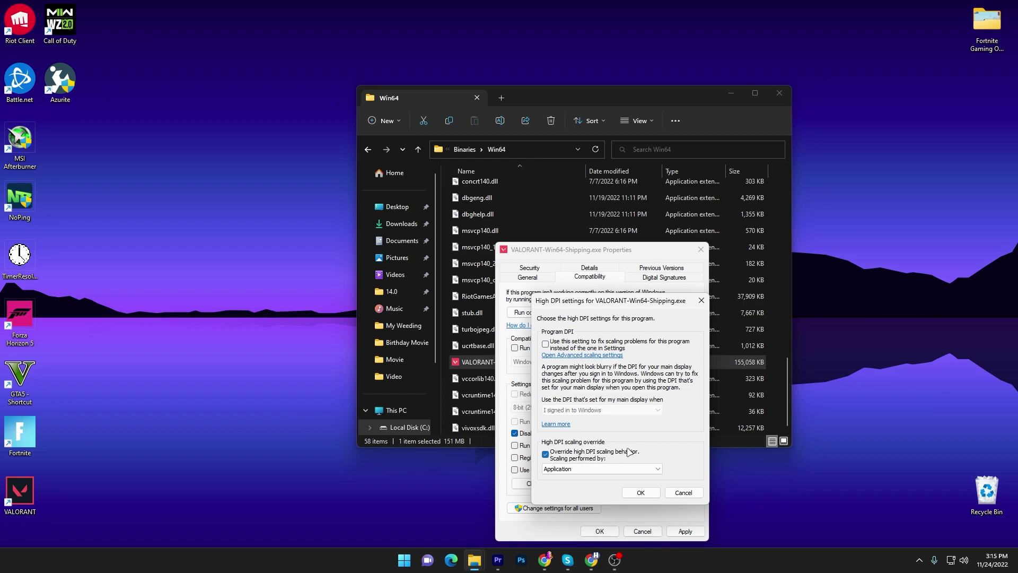
click(640, 492)
click(599, 530)
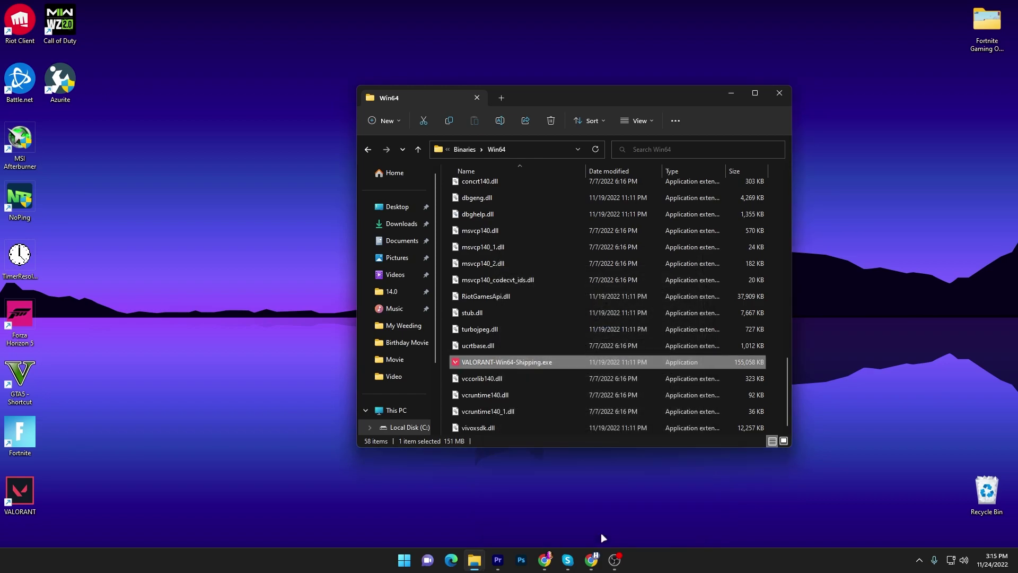
click(779, 94)
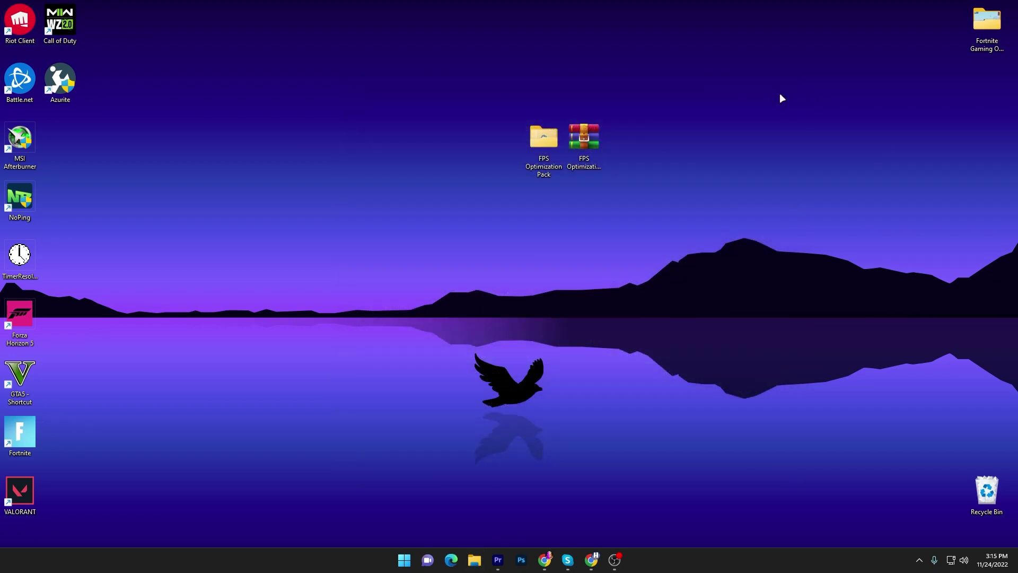